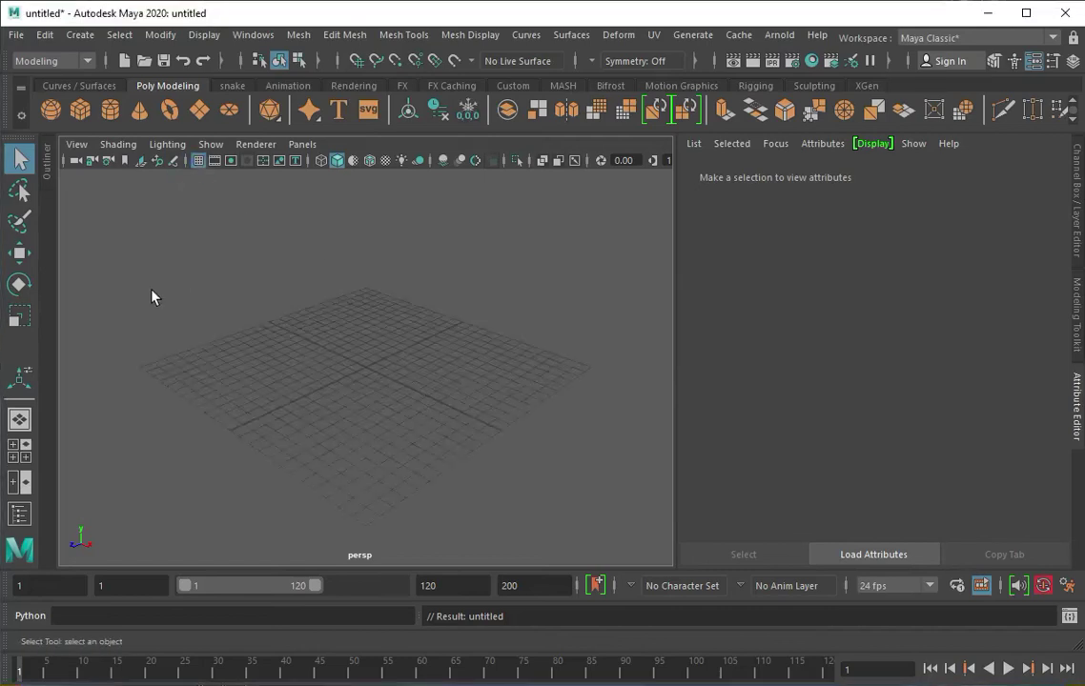
- Create a polygon cylinder for the handle and stretch it tall, viewed from the side
click(111, 108)
key(r)
drag(362, 324, 350, 181)
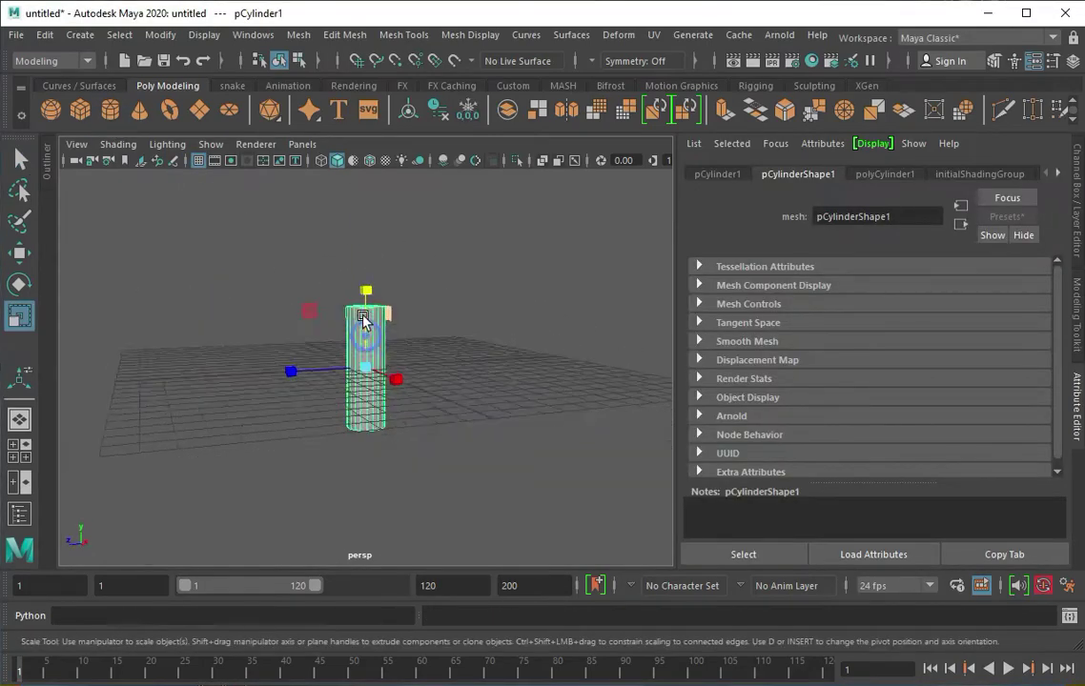
key(space)
click(405, 35)
- Insert an edge loop across the cylinder and resize its bottom vertex ring
click(436, 162)
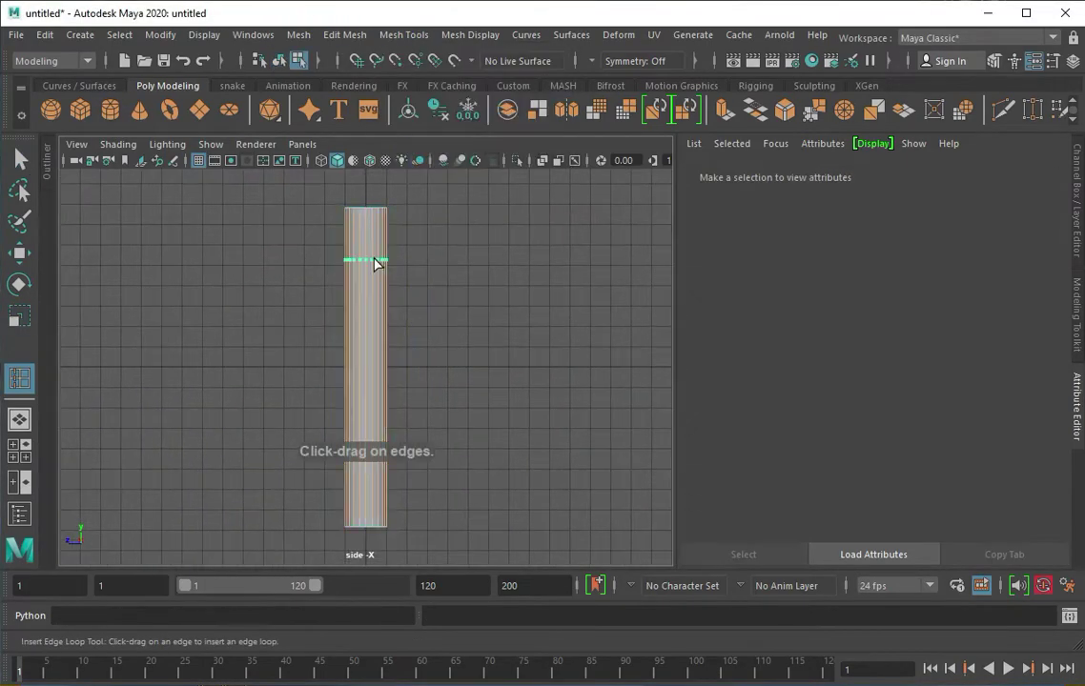
click(376, 259)
key(space)
drag(481, 266, 492, 297)
click(363, 286)
right_drag(363, 269, 291, 269)
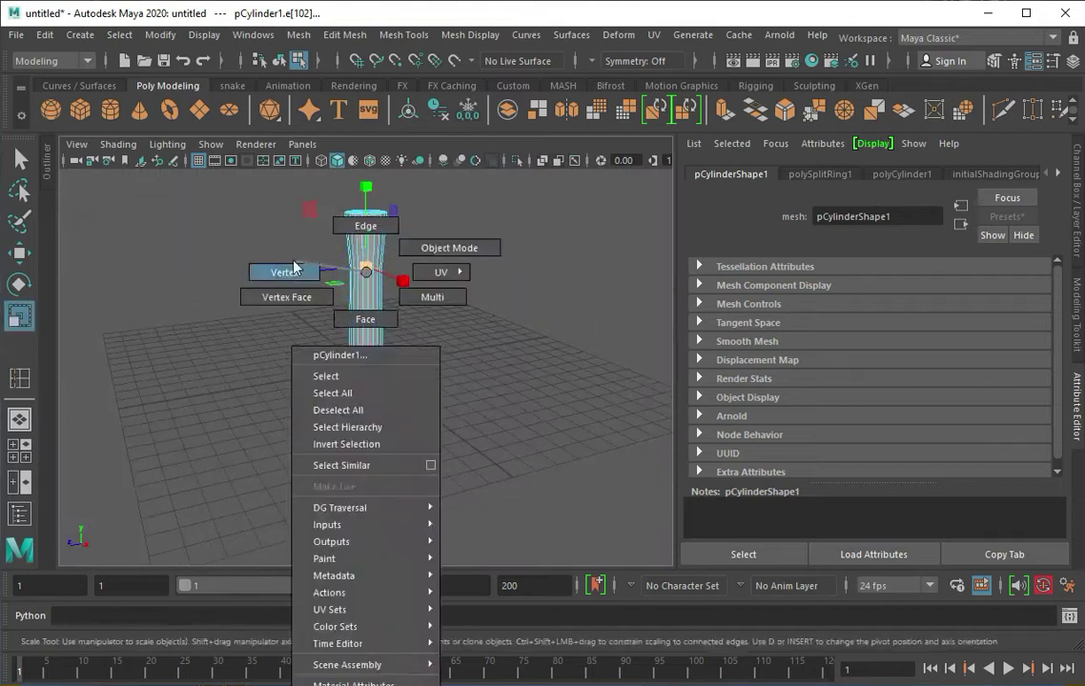
drag(315, 491, 405, 508)
- Select the middle edge-loop vertices for moving, then return to whole-object selection
key(w)
click(405, 508)
mouse_move(366, 387)
alt+mouse_down()
mouse_move(206, 177)
mouse_move(314, 279)
mouse_move(414, 310)
mouse_move(441, 253)
alt+mouse_up()
key(F8)
- Create a cube for the axe head, frame it, and duplicate it to the left
click(82, 110)
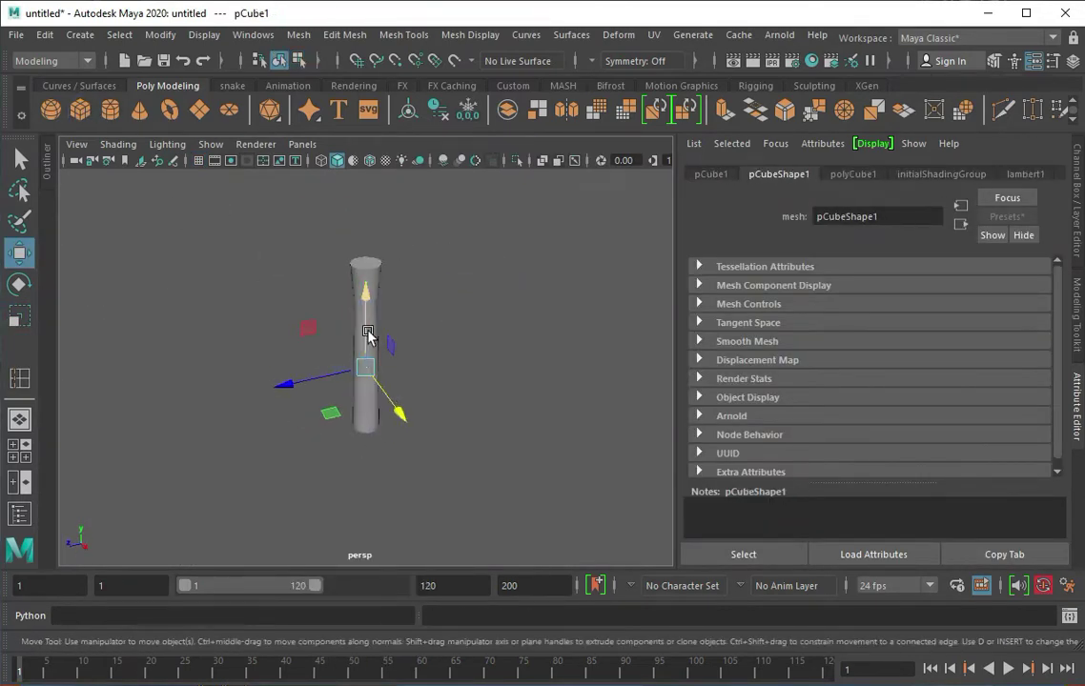
key(f)
mouse_move(323, 319)
alt+mouse_down()
mouse_move(377, 310)
mouse_move(422, 334)
mouse_move(308, 347)
mouse_move(324, 342)
mouse_move(214, 327)
mouse_move(332, 393)
mouse_move(327, 382)
mouse_move(340, 379)
alt+mouse_up()
key(r)
- Split the block's edge ring and bevel its top edge with Ctrl+B
right_drag(349, 315, 354, 271)
click(376, 289)
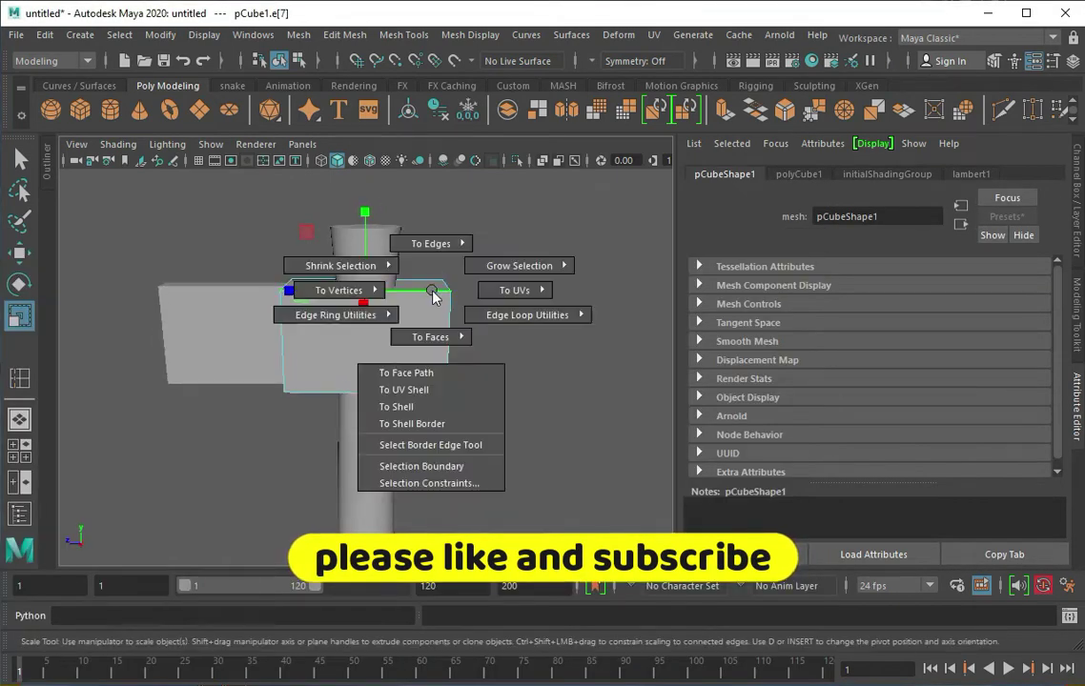
ctrl+right_drag(462, 286, 403, 315)
mouse_move(402, 315)
alt+mouse_down()
mouse_move(576, 314)
mouse_move(430, 270)
alt+mouse_up()
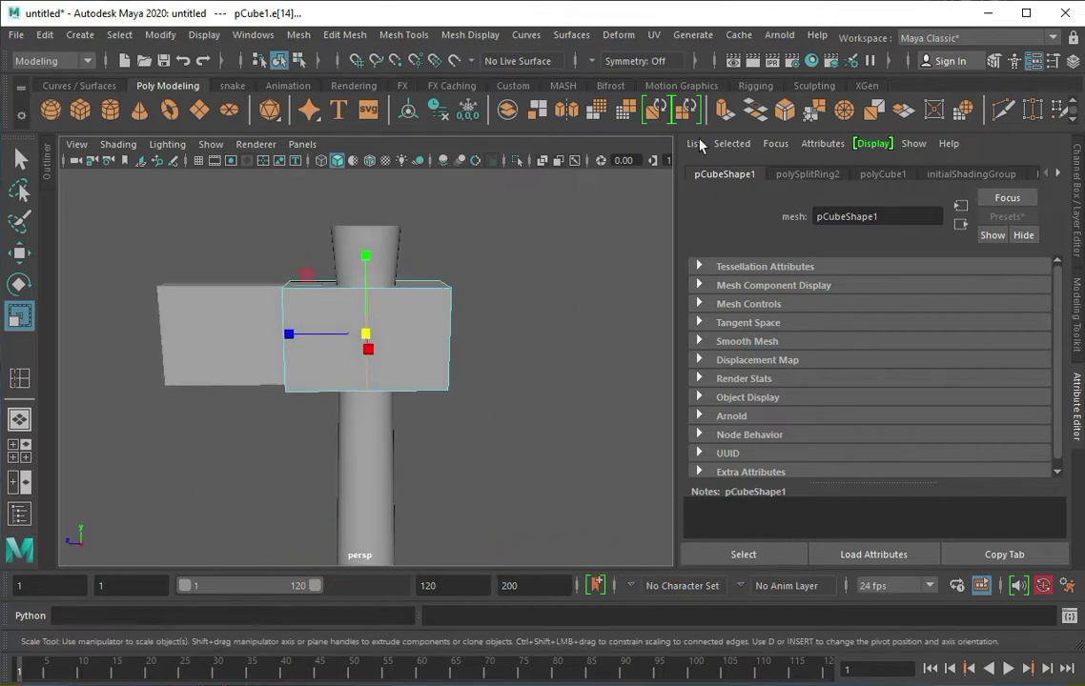
key(ctrl+b)
key(w)
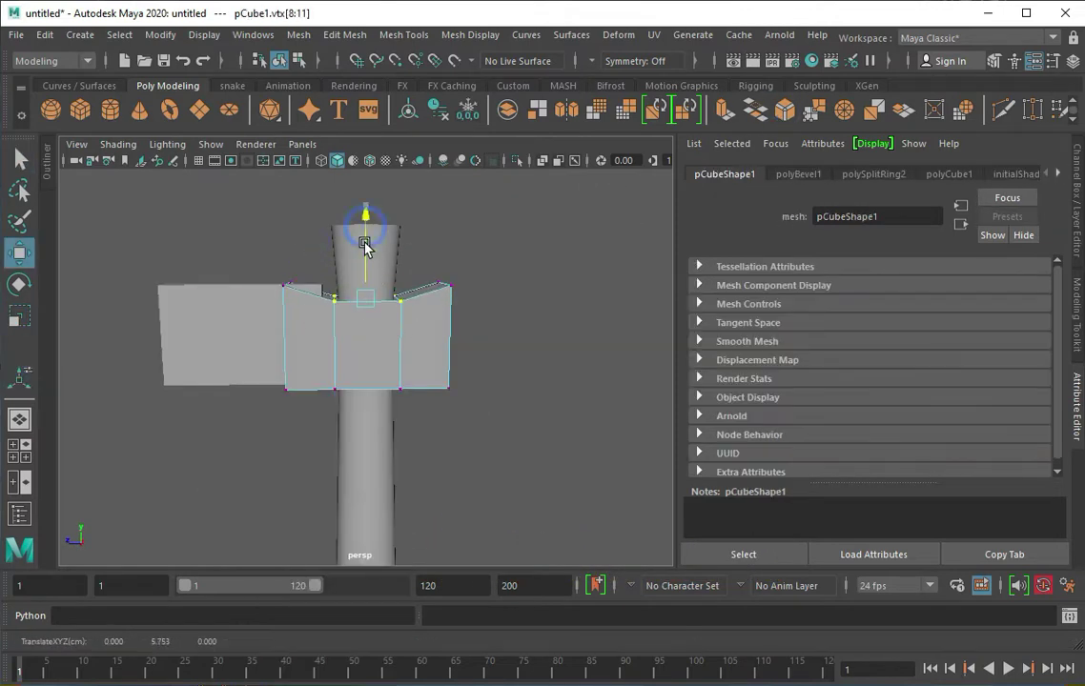
right_drag(393, 317, 484, 293)
click(853, 176)
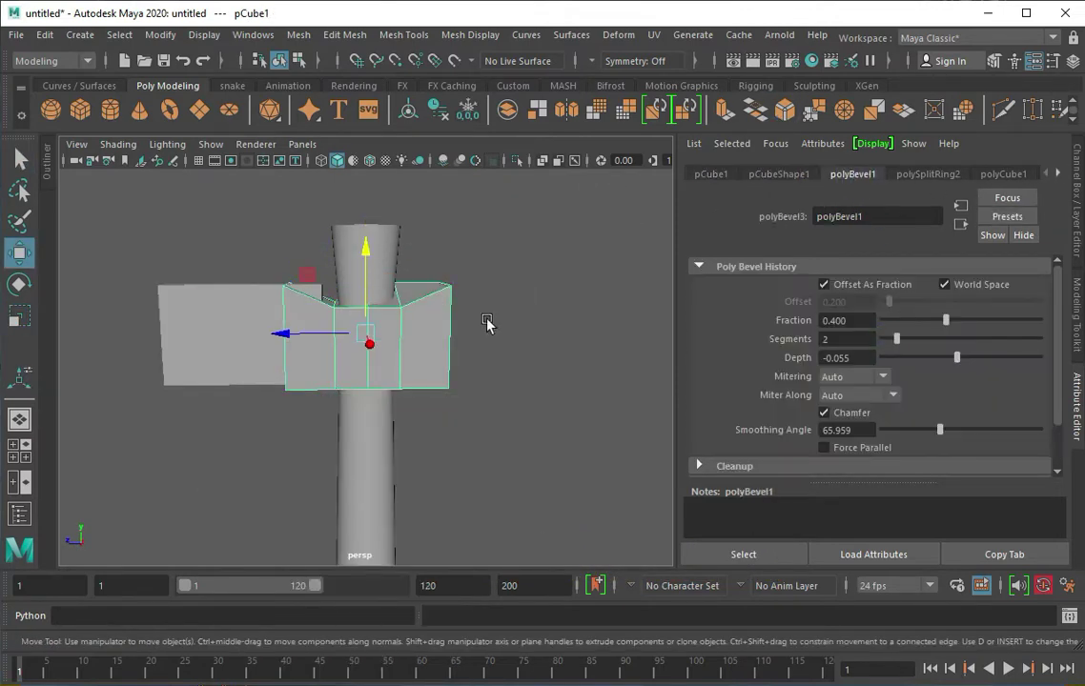
- Select the block's eight corner vertices and scale them to curve the head
alt+drag(486, 324, 401, 315)
right_drag(394, 320, 314, 315)
mouse_move(315, 315)
alt+mouse_down()
mouse_move(421, 278)
mouse_move(305, 400)
alt+mouse_up()
mouse_move(305, 401)
alt+mouse_down()
mouse_move(343, 445)
mouse_move(351, 286)
alt+mouse_up()
mouse_move(105, 191)
mouse_down()
mouse_move(351, 286)
mouse_move(315, 351)
mouse_move(412, 318)
mouse_up()
key(r)
right_drag(412, 318, 497, 293)
- Insert three edge loops around the axe head block
click(404, 34)
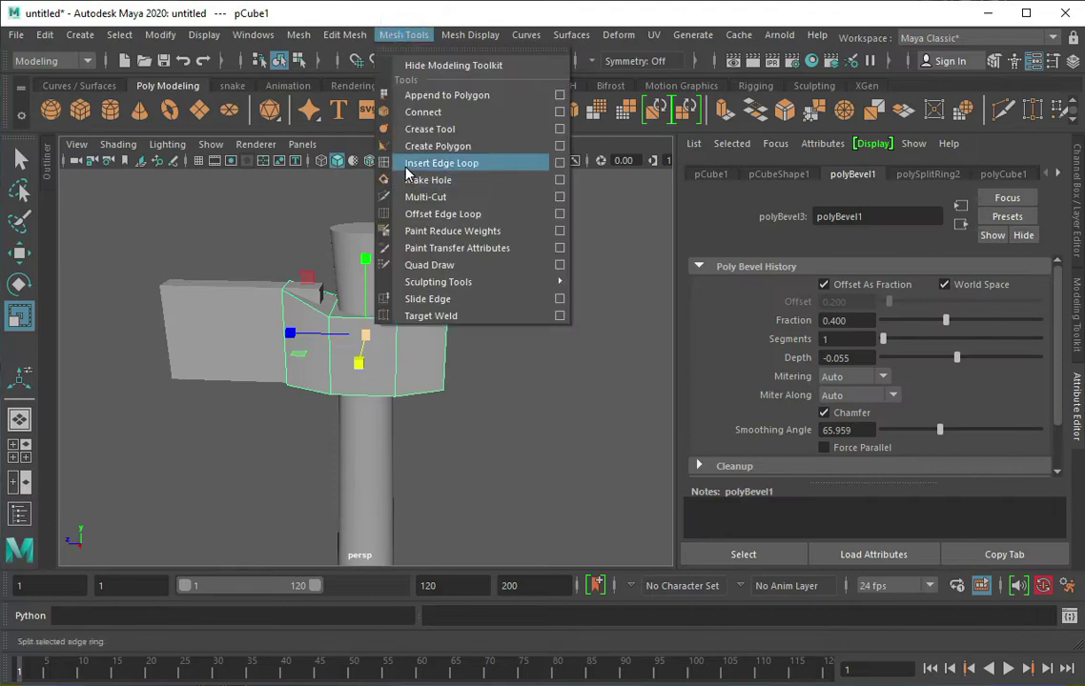
click(561, 162)
scroll(410, 295, up, 3)
click(410, 295)
alt+drag(410, 295, 380, 312)
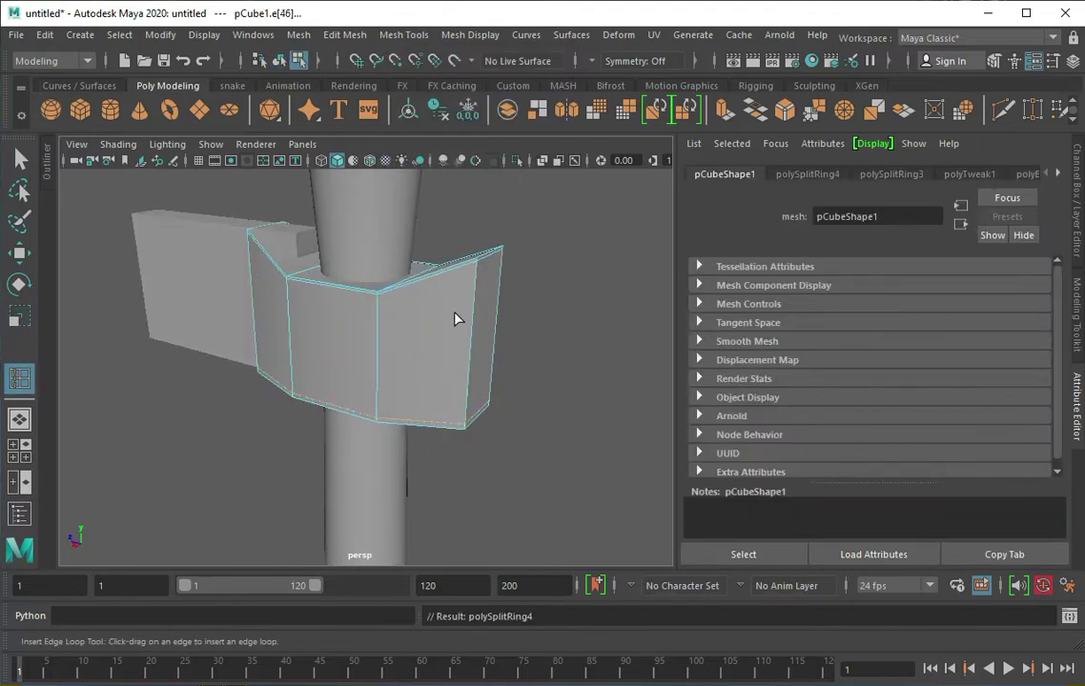
mouse_move(455, 318)
alt+mouse_down()
mouse_move(540, 323)
mouse_move(307, 317)
alt+mouse_up()
click(307, 318)
click(232, 264)
mouse_move(232, 263)
alt+mouse_down()
mouse_move(314, 399)
mouse_move(271, 408)
alt+mouse_up()
alt+drag(327, 437, 282, 330)
- Preview the head smoothed, then select the second box beside it
key(3)
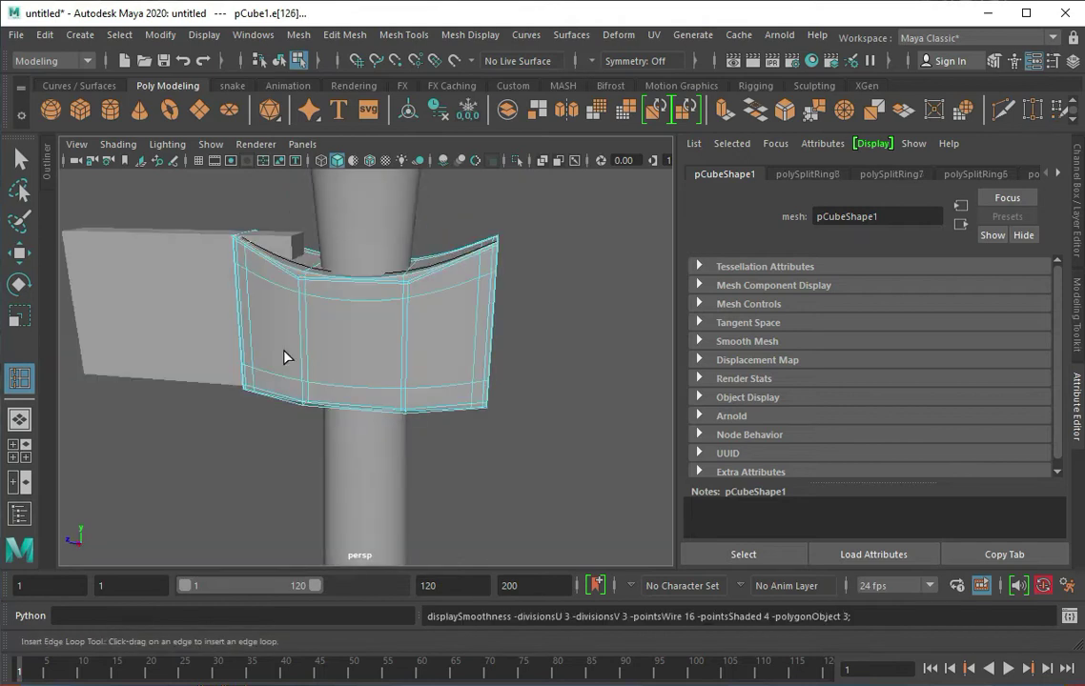
key(q)
click(502, 242)
click(216, 333)
- In the flat side view, insert an edge loop across the second box
scroll(283, 305, down, 5)
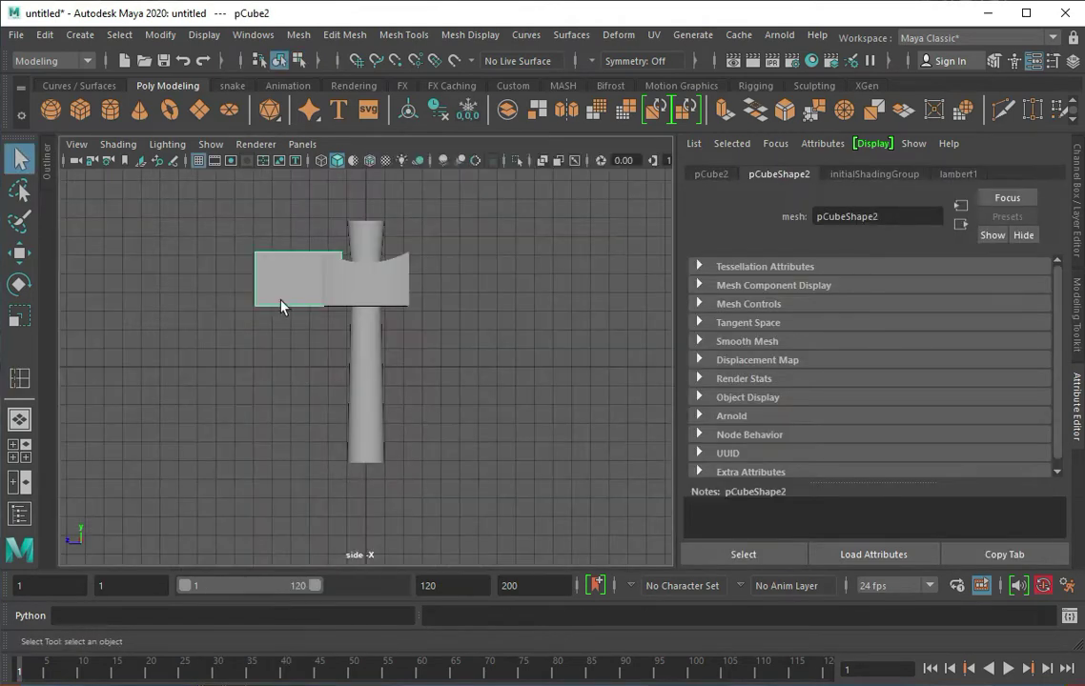
right_drag(273, 281, 198, 281)
drag(238, 238, 271, 262)
scroll(407, 444, up, 5)
key(space)
drag(407, 443, 216, 269)
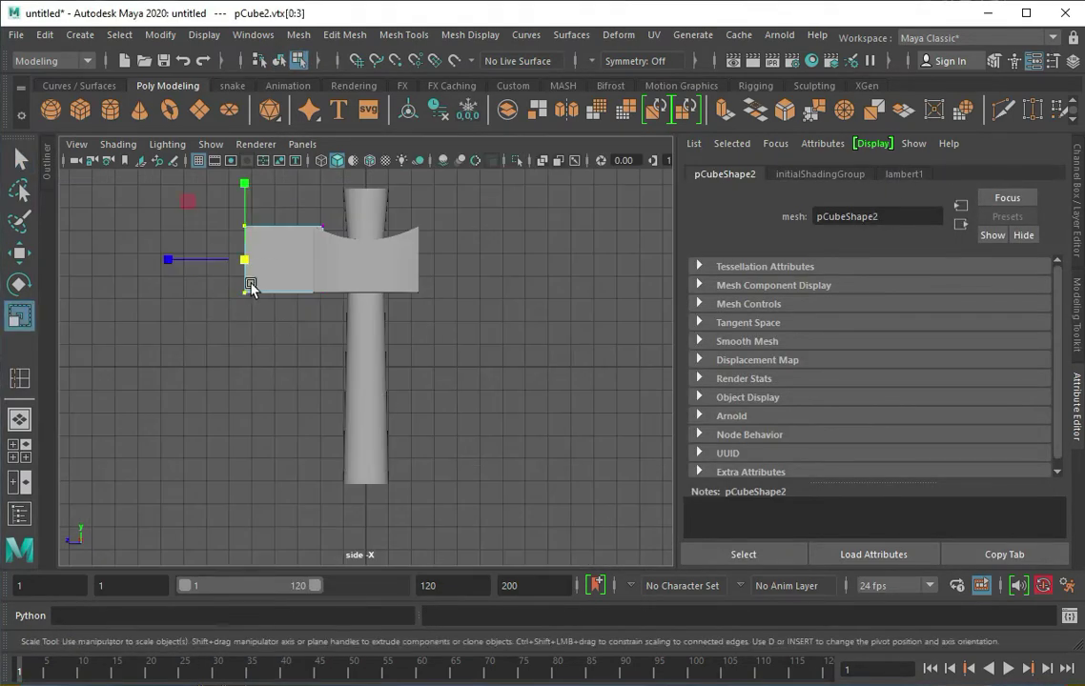
key(y)
click(282, 217)
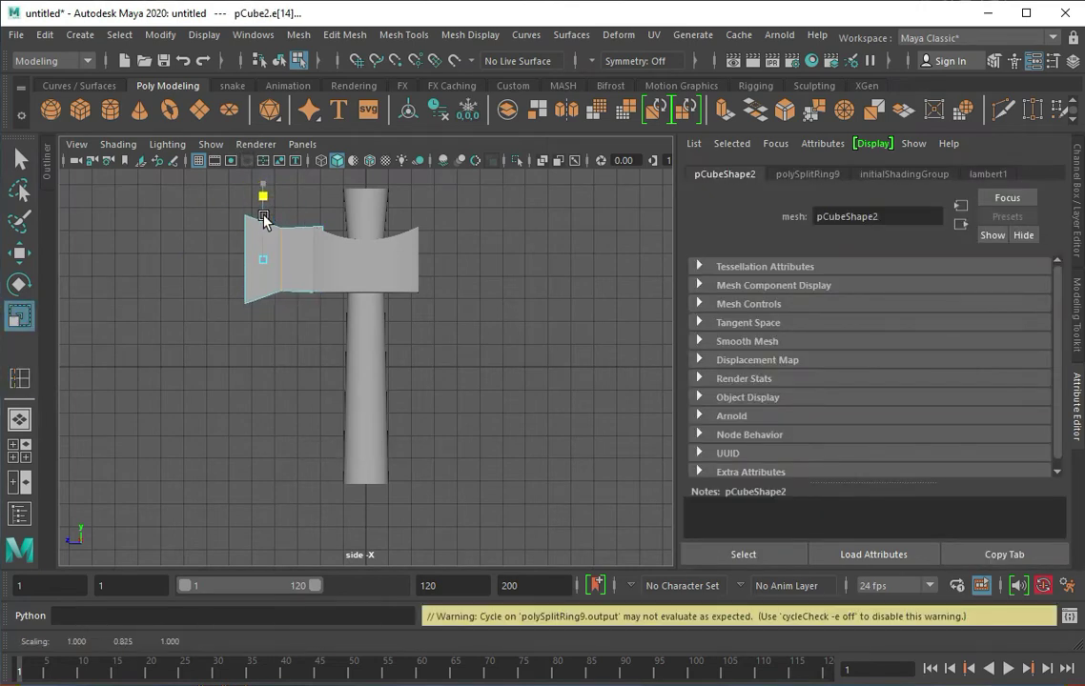
key(ctrl+z)
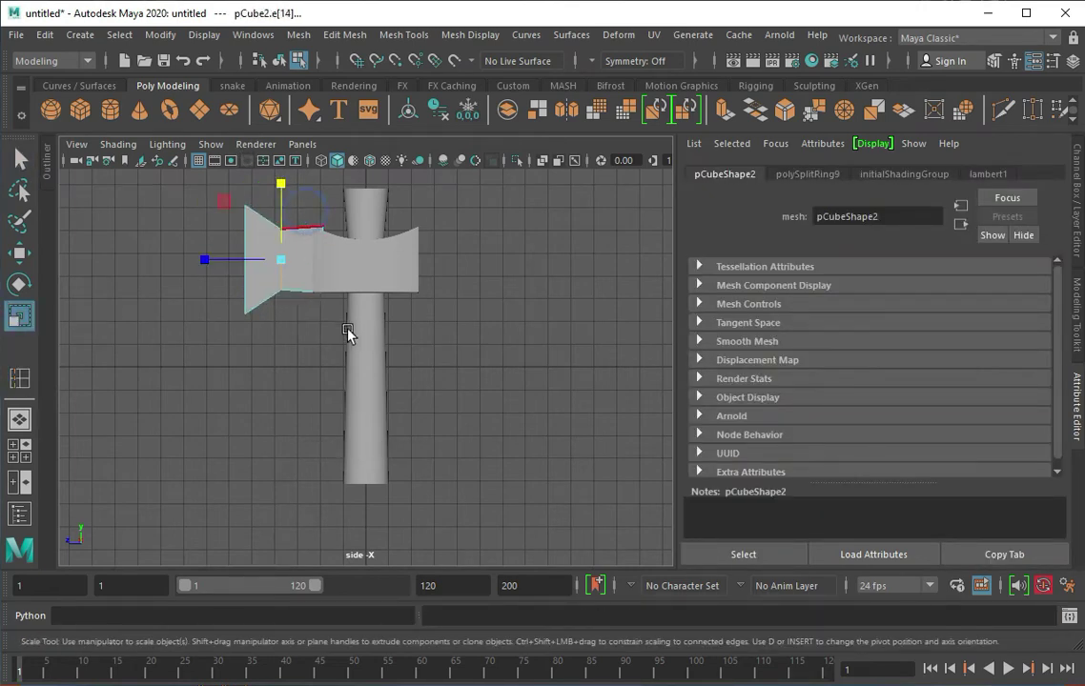
- Select an edge on the box, then pull the end's middle vertex out into a point
right_drag(286, 225, 291, 181)
scroll(279, 277, up, 5)
click(366, 317)
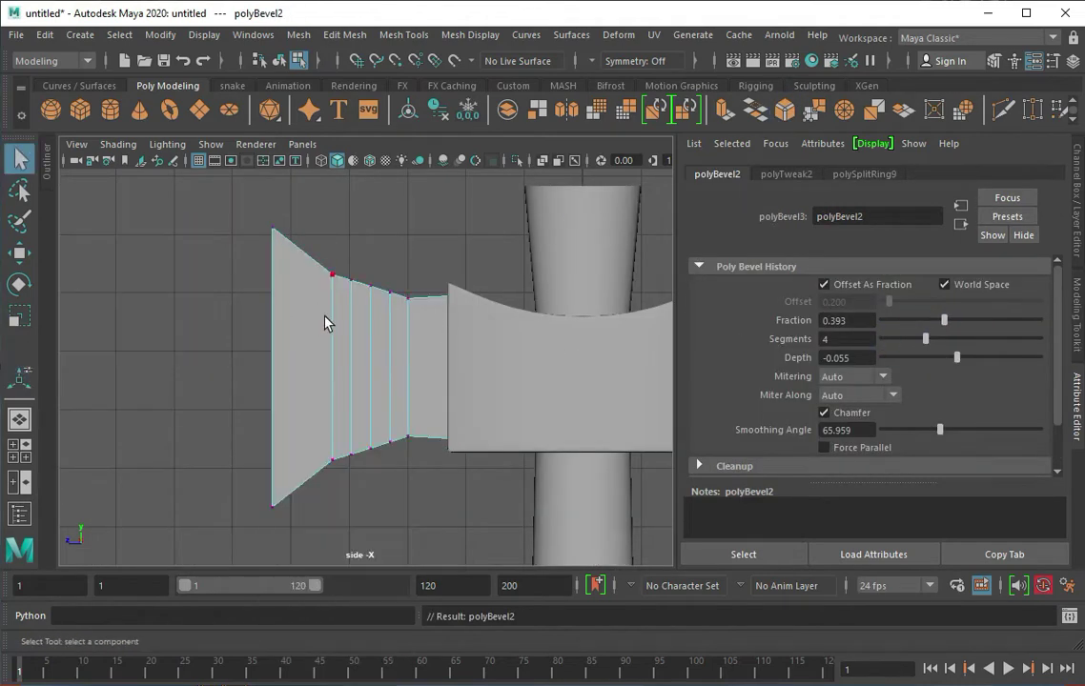
shift+right_drag(242, 327, 193, 352)
right_drag(277, 315, 278, 367)
key(w)
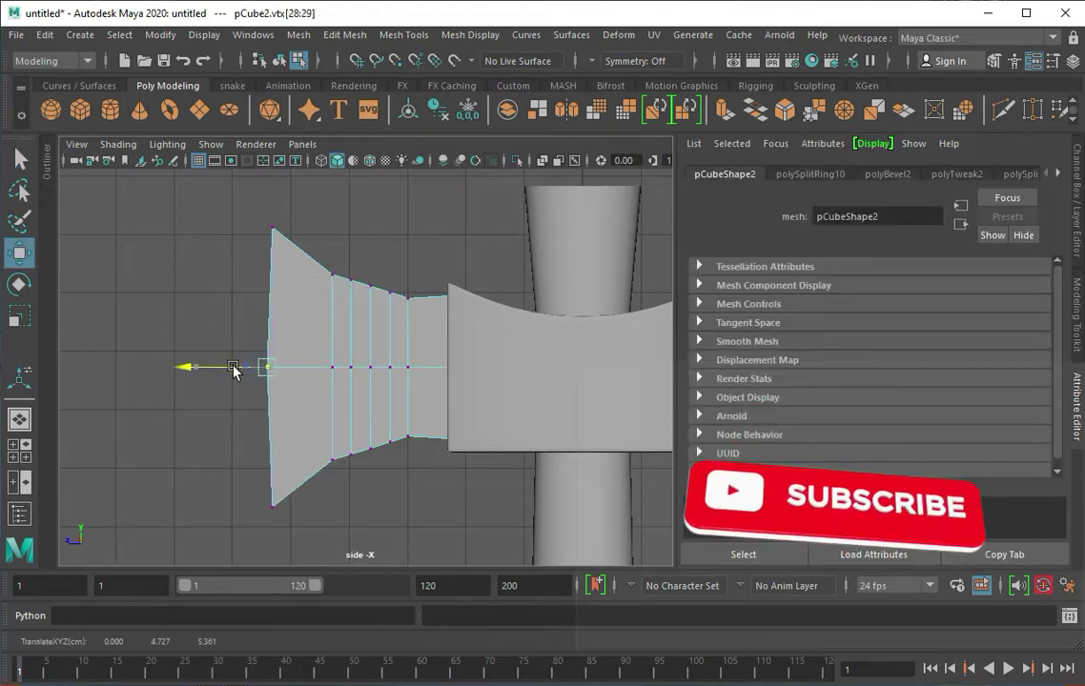
mouse_move(262, 367)
alt+mouse_down()
mouse_move(464, 311)
mouse_move(394, 332)
alt+mouse_up()
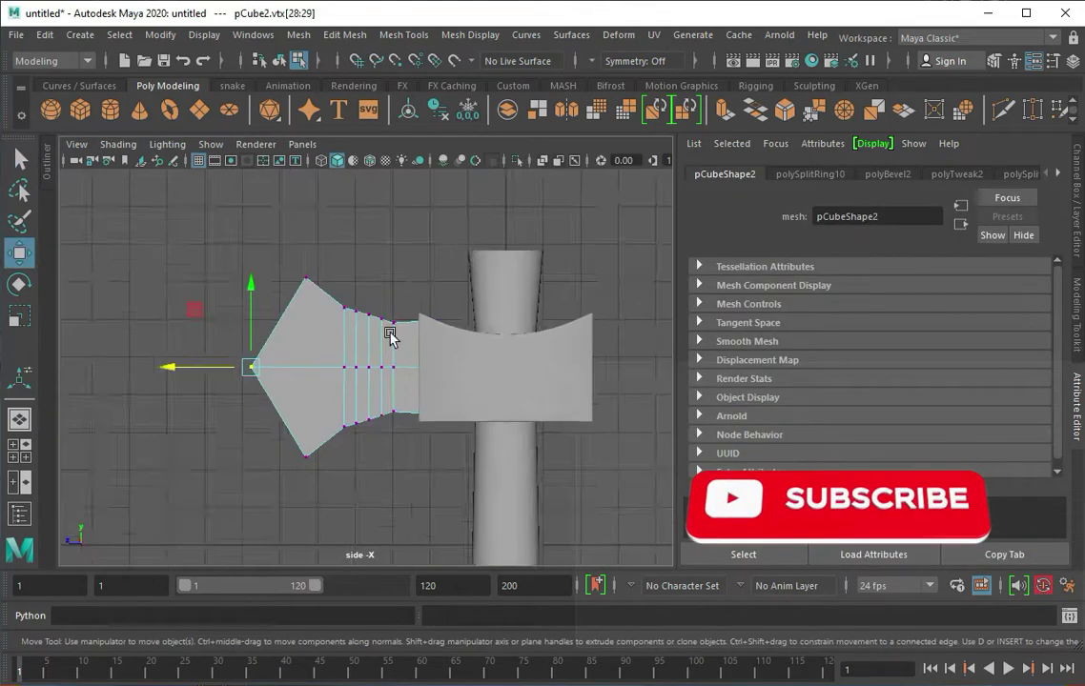
- Adjust polyBevel2's fraction and 4 segments, then select the top and bottom band vertices
key(F8)
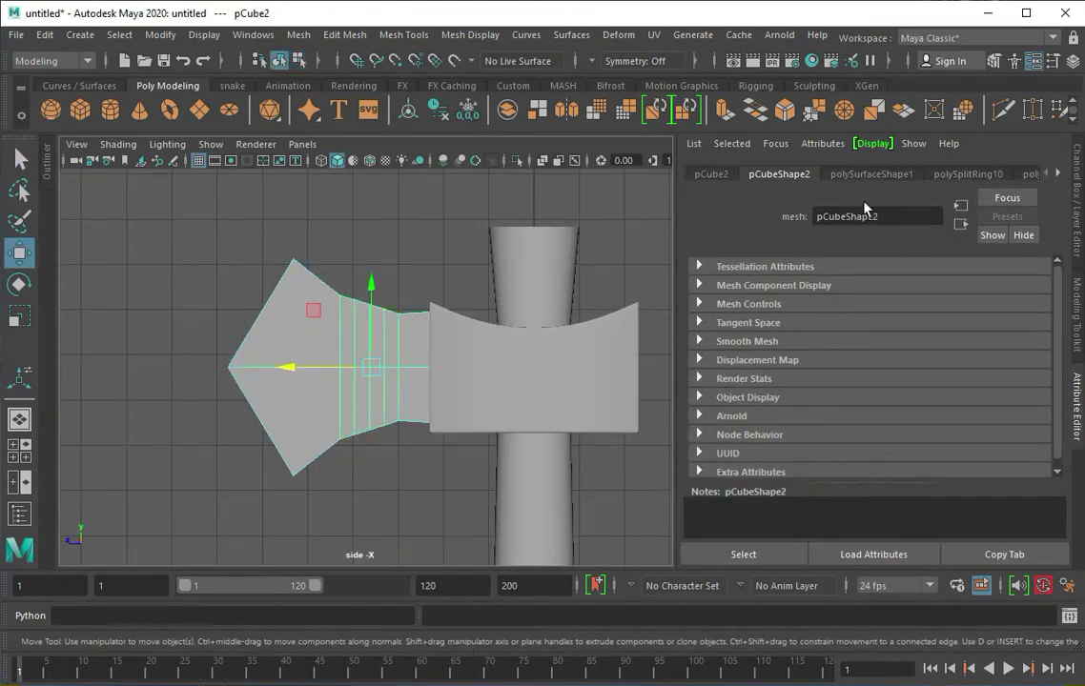
click(1006, 174)
drag(925, 339, 913, 341)
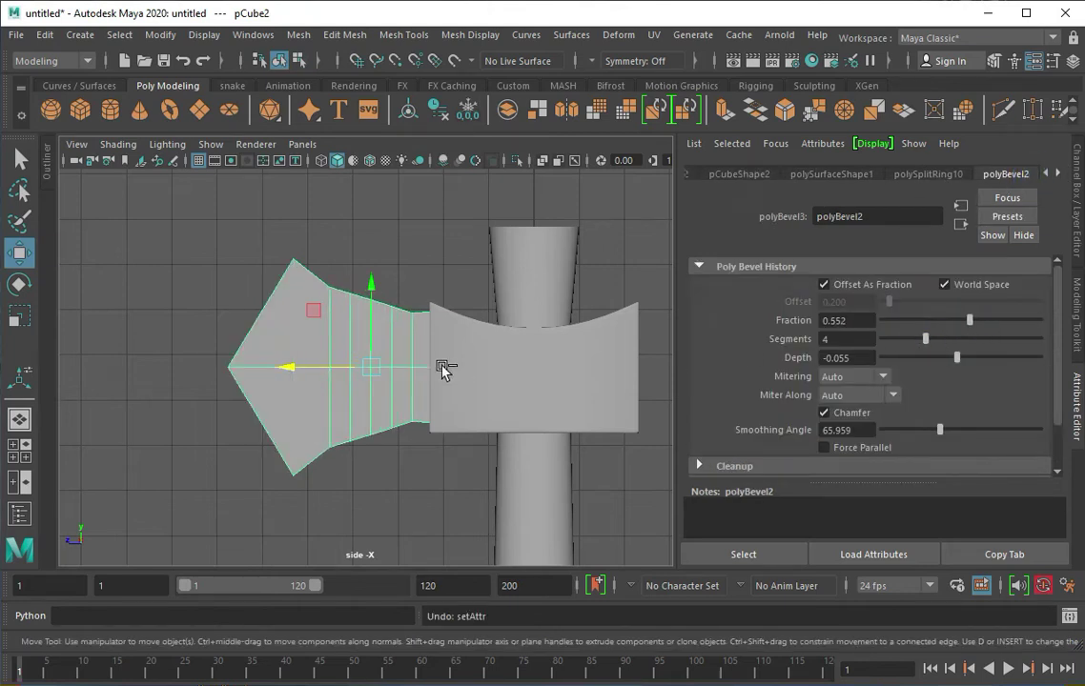
right_drag(385, 321, 308, 344)
drag(327, 271, 420, 334)
shift+drag(314, 477, 407, 429)
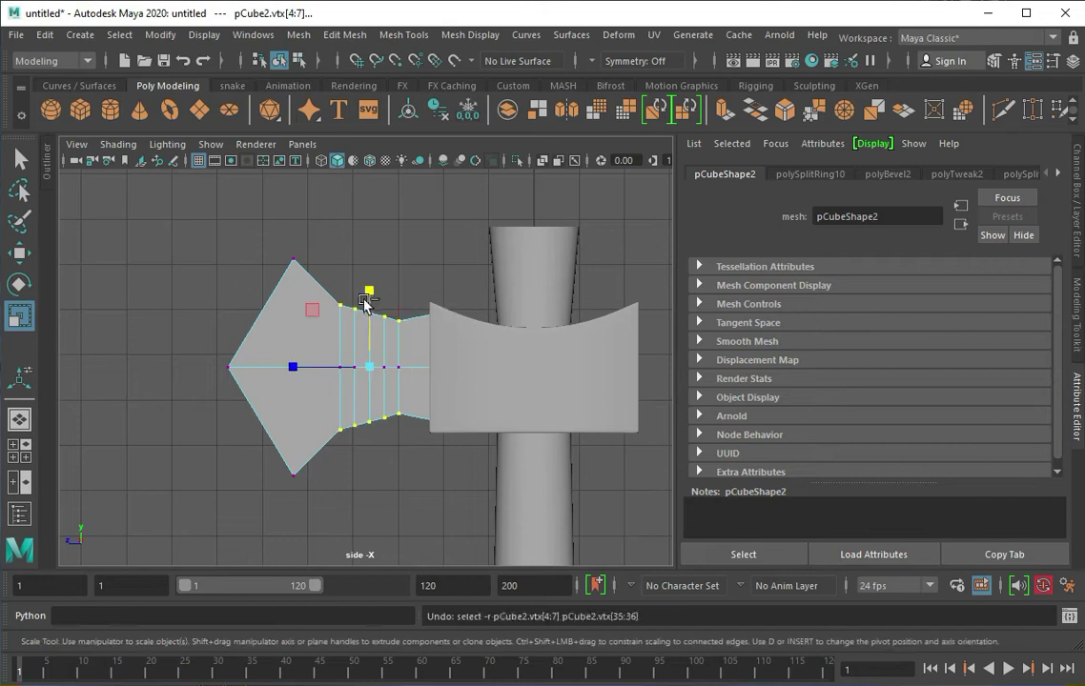
right_drag(365, 303, 376, 366)
- Extrude the blade's end face outward and scale it narrower
click(317, 452)
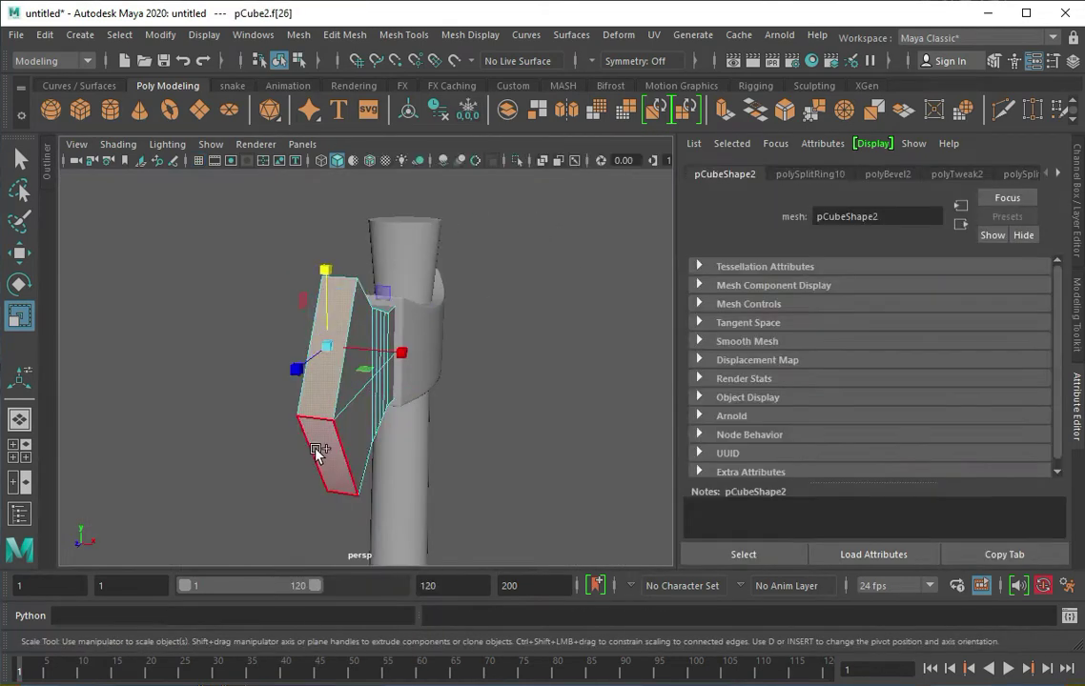
key(ctrl+e)
drag(261, 407, 209, 435)
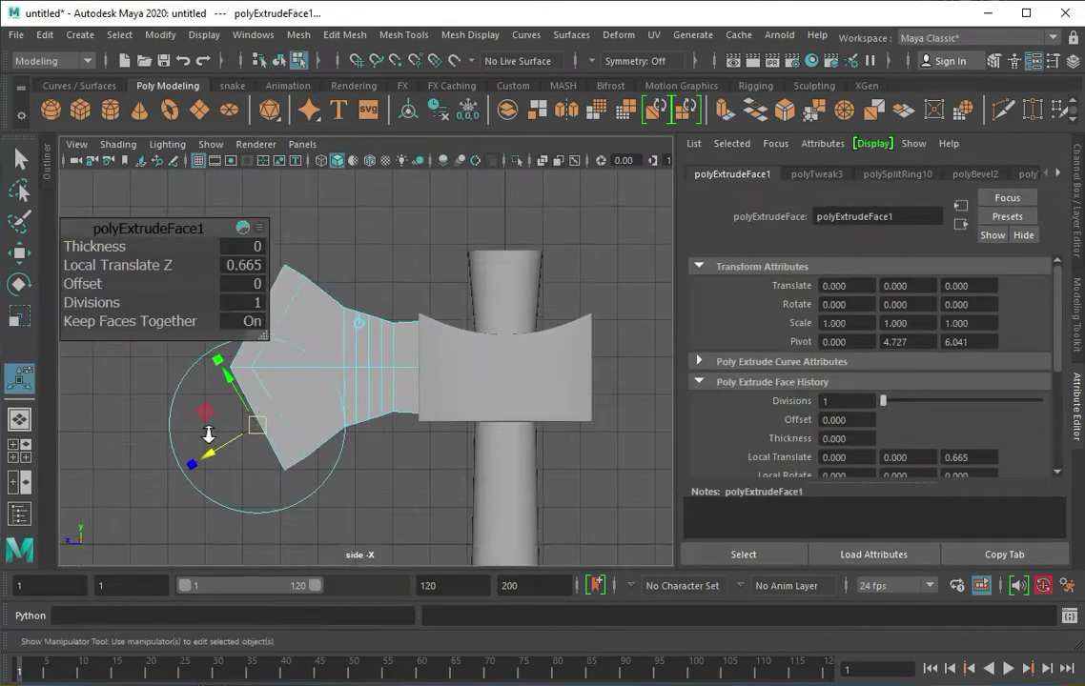
key(space)
key(space)
key(r)
mouse_move(404, 423)
mouse_down()
mouse_move(218, 424)
mouse_move(346, 356)
mouse_up()
key(F8)
- Merge pairs of tip vertices with Edit Mesh > Merge into a sharp edge
mouse_move(324, 286)
alt+mouse_down()
mouse_move(446, 404)
mouse_move(344, 402)
alt+mouse_up()
scroll(266, 288, up, 5)
alt+right_drag(266, 288, 641, 249)
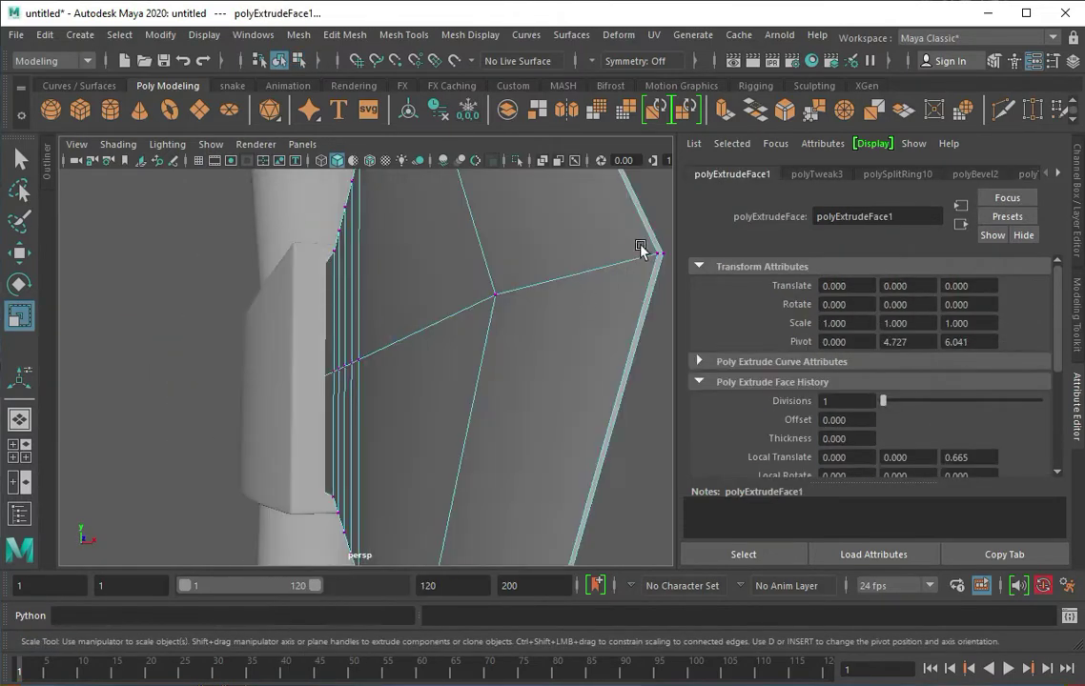
alt+drag(641, 250, 471, 279)
drag(548, 438, 596, 481)
click(344, 35)
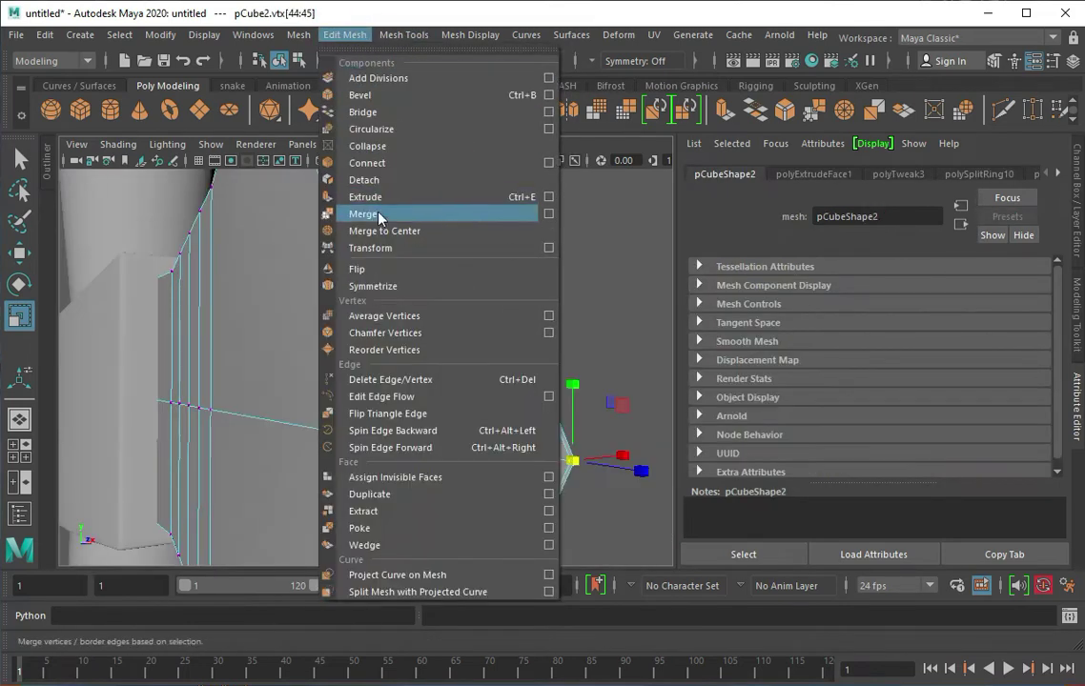
click(379, 218)
scroll(423, 291, down, 3)
scroll(494, 351, up, 5)
key(g)
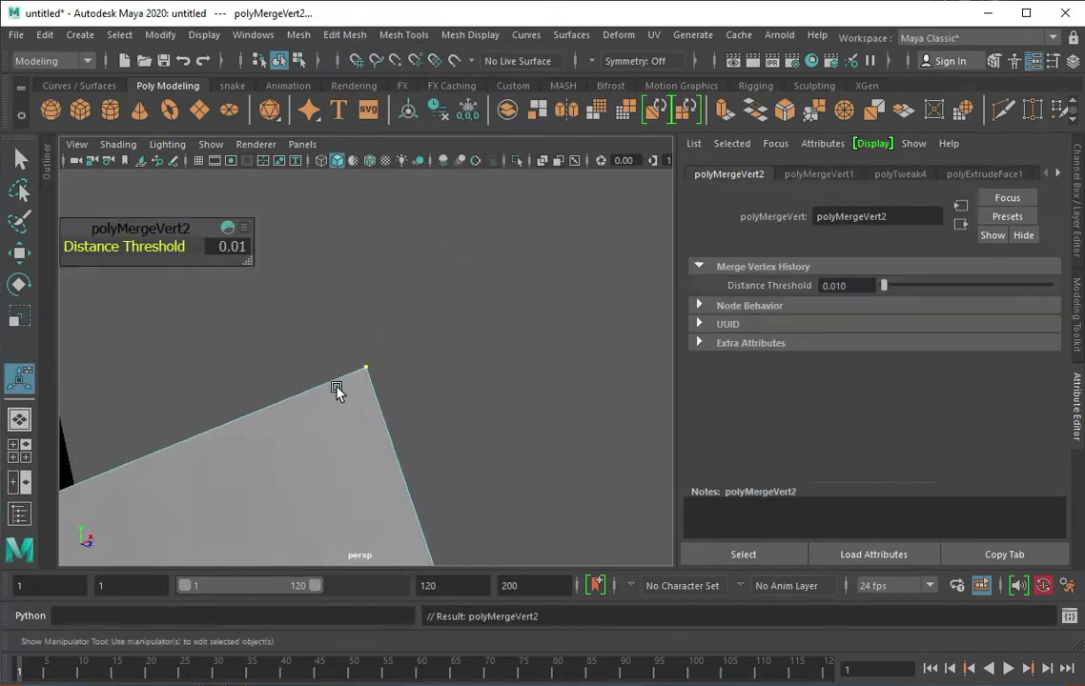
- Select the neck band vertices, adding the bottom row to the selection
mouse_move(336, 391)
alt+right_down()
mouse_move(296, 266)
mouse_move(298, 429)
alt+right_up()
key(q)
alt+right_drag(313, 509, 332, 301)
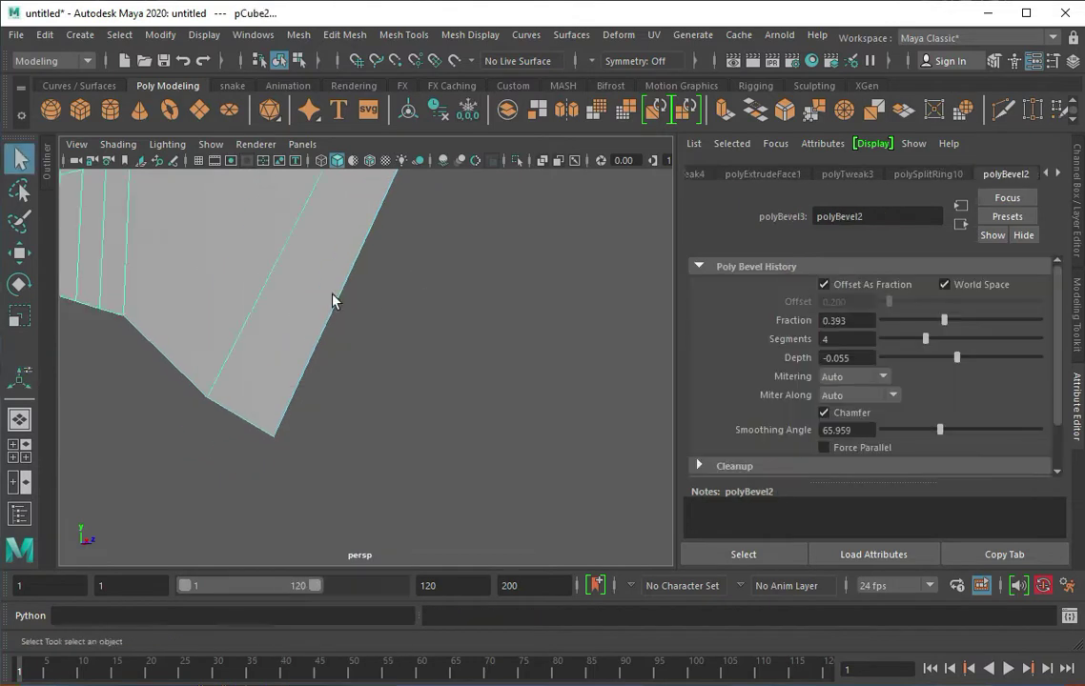
scroll(333, 302, down, 5)
mouse_move(504, 377)
alt+mouse_down()
mouse_move(399, 387)
mouse_move(320, 255)
mouse_move(293, 372)
mouse_move(376, 444)
alt+mouse_up()
alt+drag(377, 444, 337, 410)
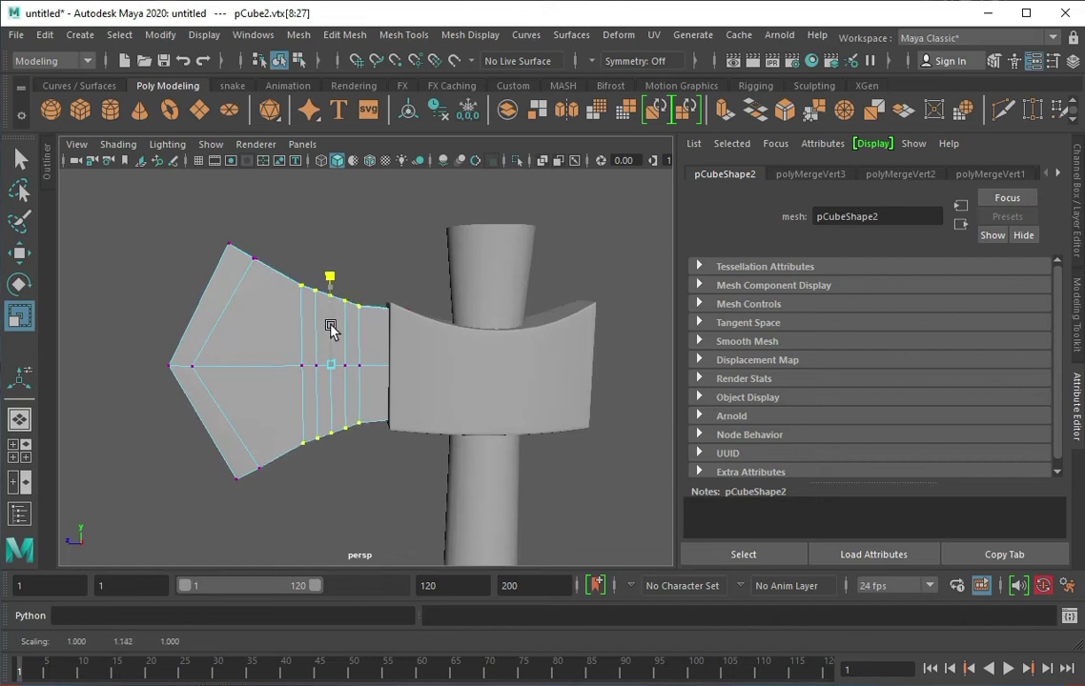
key(ctrl+shift+x)
scroll(317, 340, up, 2)
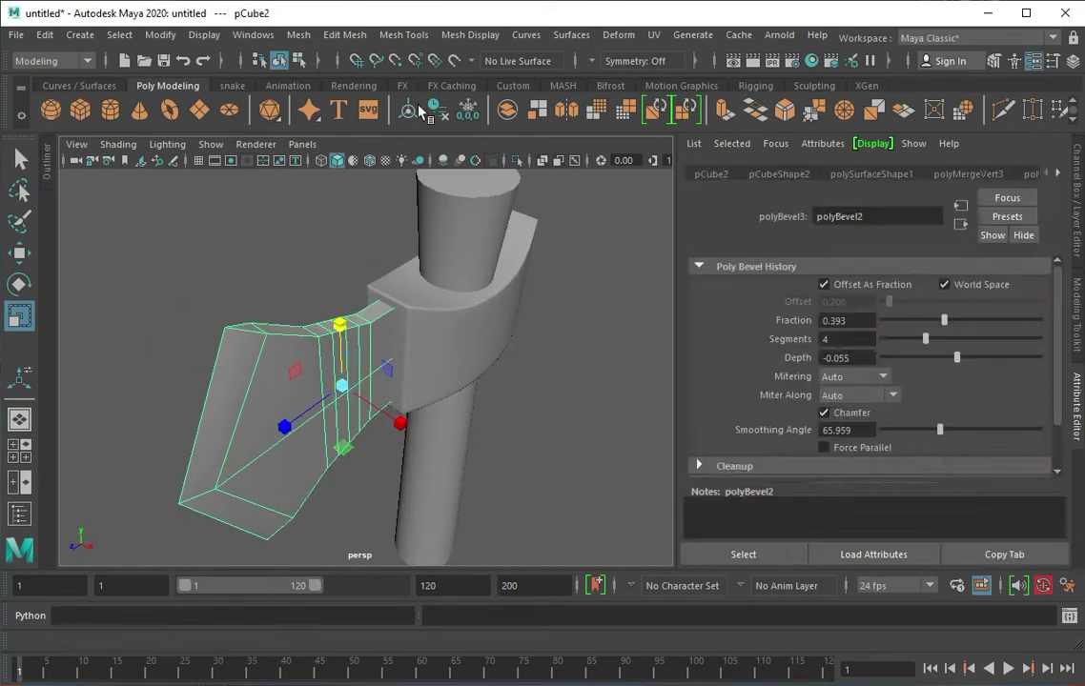
- Insert an edge loop across the blade to curve its edge
click(188, 248)
alt+drag(223, 345, 156, 462)
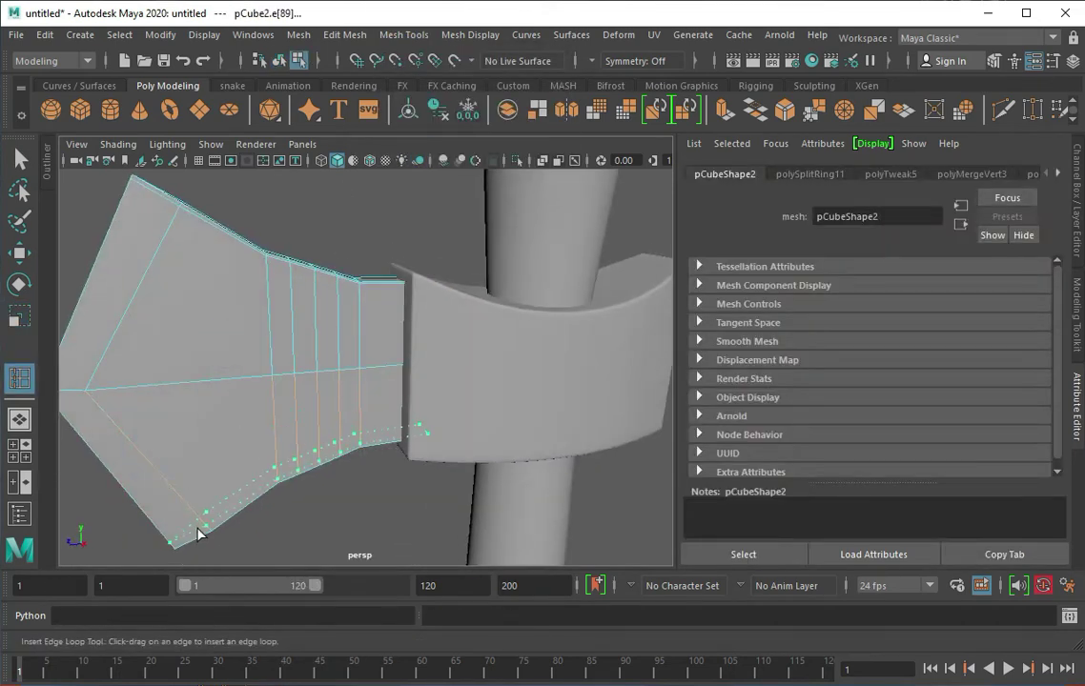
mouse_move(199, 534)
alt+mouse_down()
mouse_move(237, 493)
mouse_move(139, 404)
alt+mouse_up()
key(q)
click(290, 273)
mouse_move(290, 274)
alt+mouse_down()
mouse_move(252, 303)
mouse_move(416, 387)
alt+mouse_up()
- Group the blade and set its Scale Z to -1 to mirror it across the handle
click(416, 387)
click(344, 359)
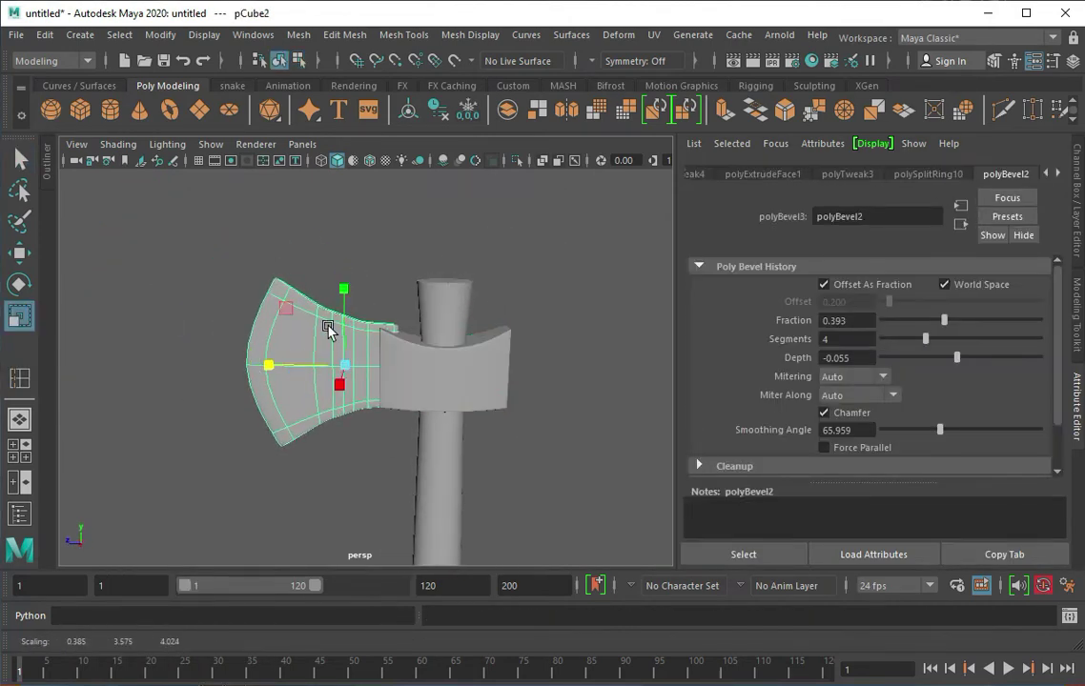
mouse_move(328, 329)
alt+mouse_down()
mouse_move(329, 356)
mouse_move(280, 365)
alt+mouse_up()
click(351, 322)
click(351, 324)
click(334, 344)
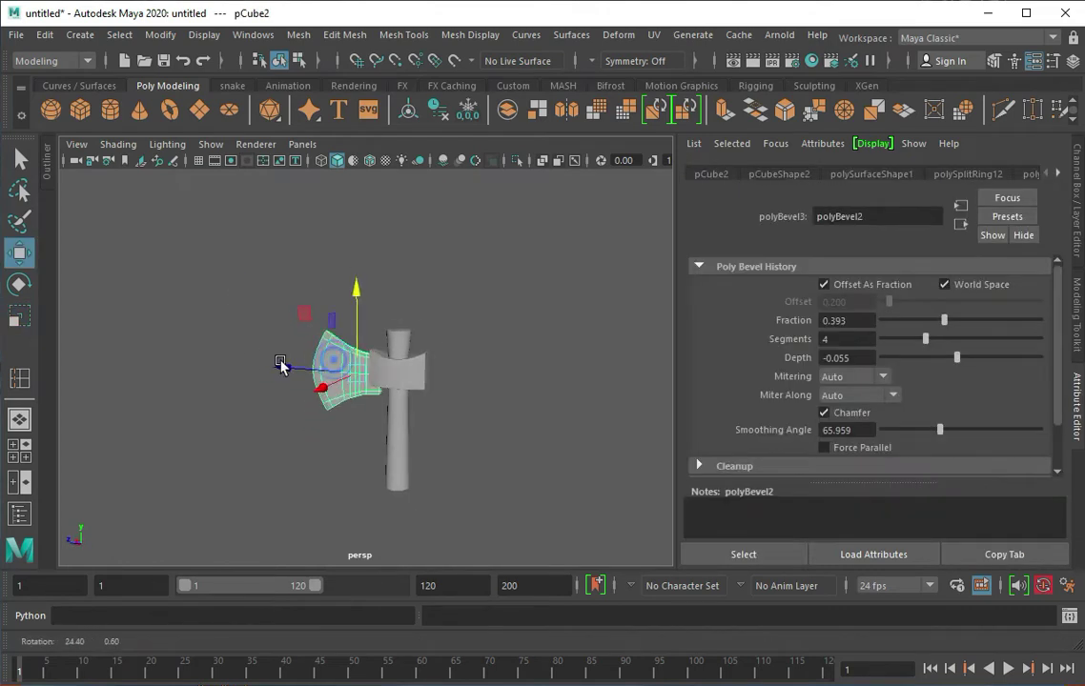
click(1079, 219)
text(-1)
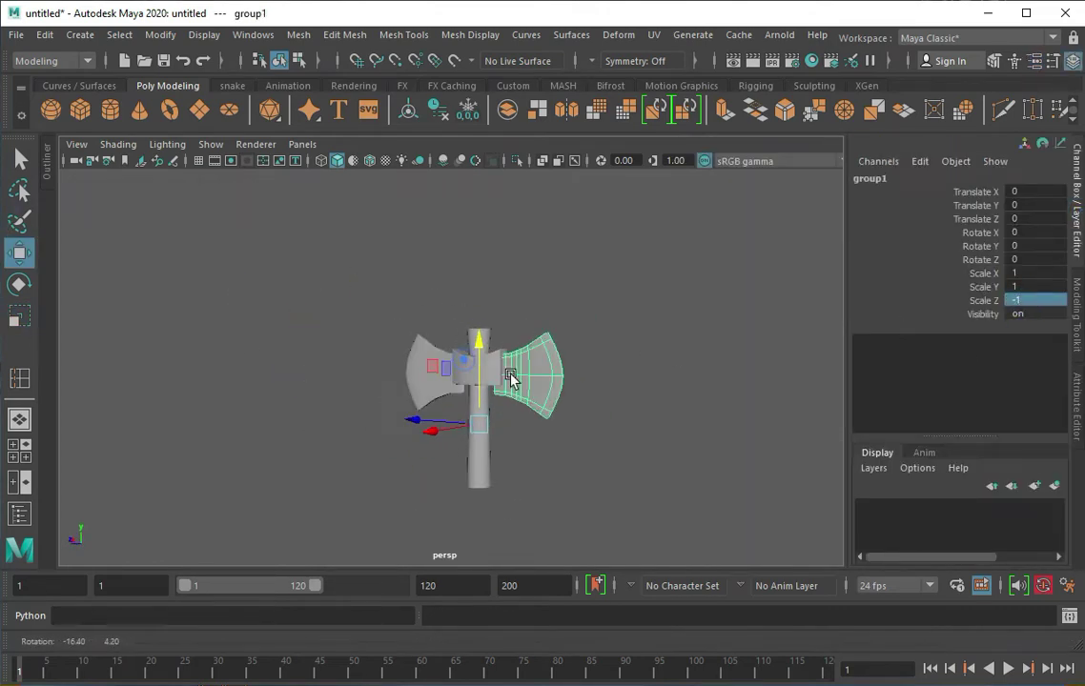
click(500, 420)
- Select the underside faces of the centre head block in face mode
click(506, 366)
key(f)
right_click(576, 319)
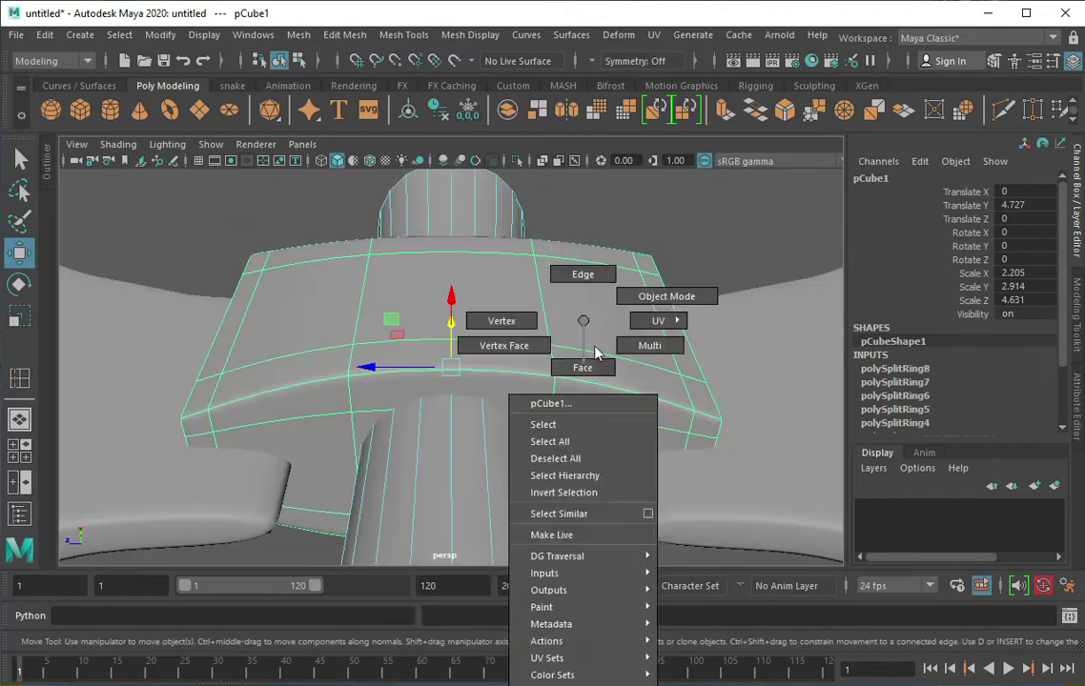
alt+drag(576, 319, 593, 375)
right_click(476, 319)
right_click(347, 320)
right_click(295, 320)
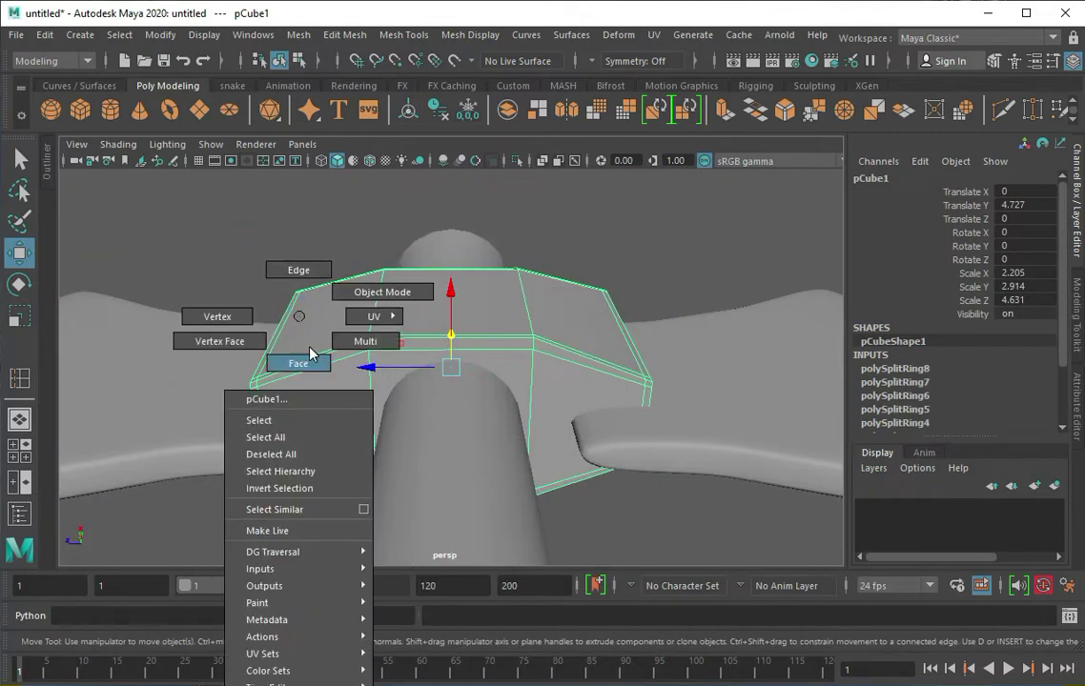
click(293, 361)
click(396, 384)
mouse_move(397, 384)
alt+mouse_down()
mouse_move(546, 376)
mouse_move(572, 248)
alt+mouse_up()
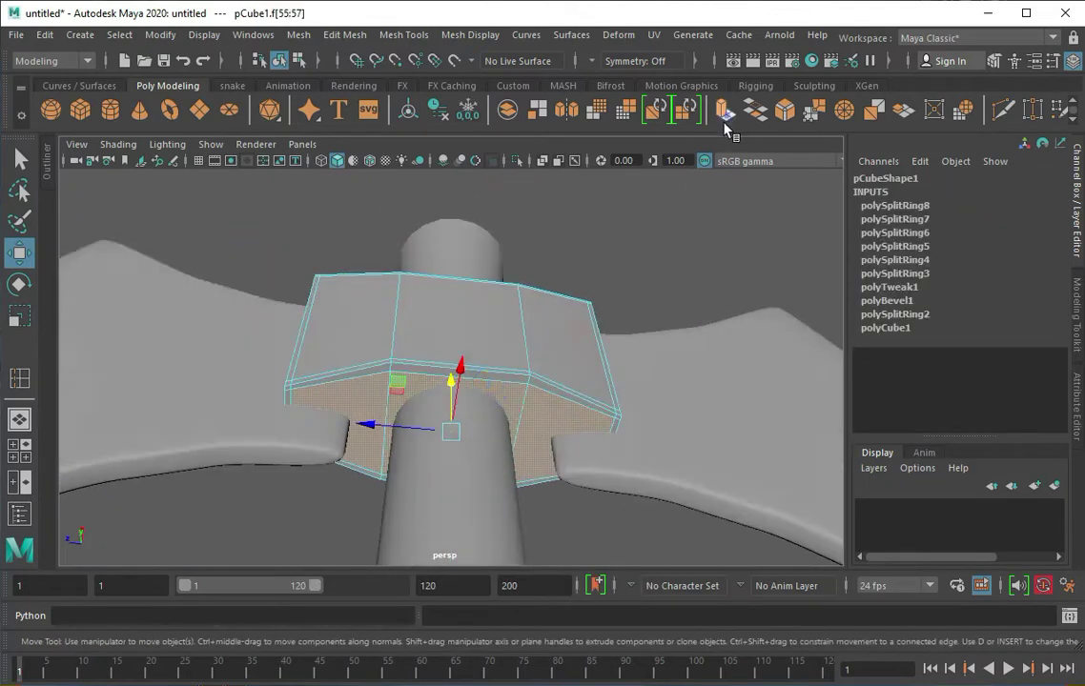
- Extrude the underside faces 0.8 down and taper them inward into a collar
click(724, 109)
mouse_move(538, 471)
mouse_down()
mouse_move(539, 510)
mouse_move(547, 492)
mouse_move(547, 506)
mouse_move(613, 503)
mouse_move(346, 497)
mouse_up()
key(e)
drag(449, 481, 458, 476)
right_drag(486, 317, 582, 293)
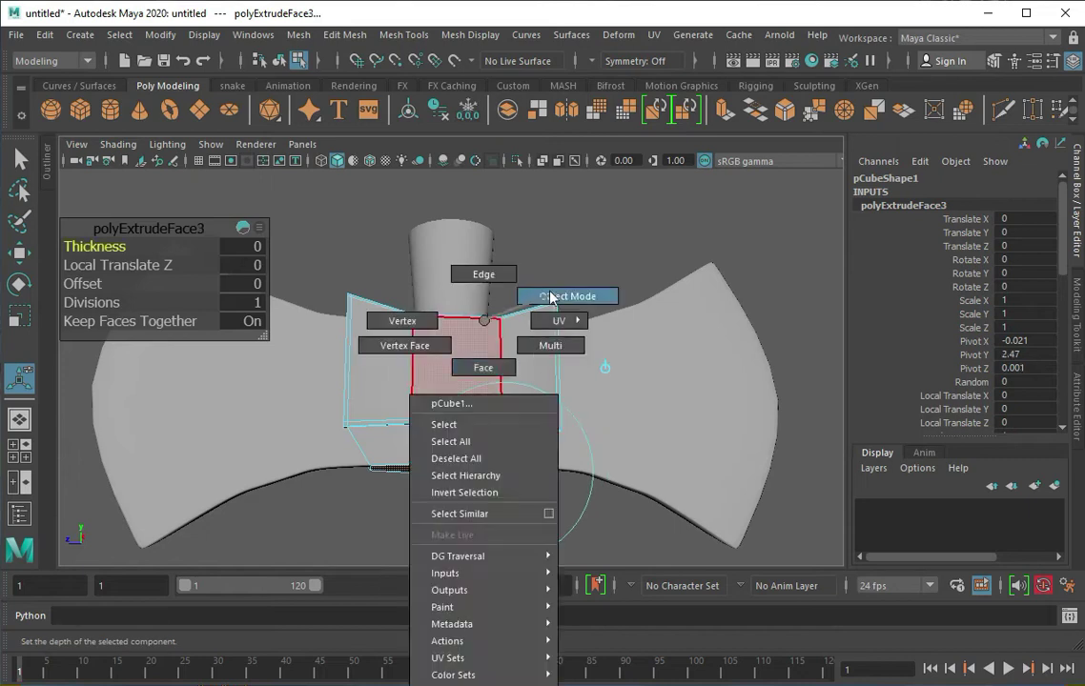
scroll(491, 414, up, 5)
- Select the handle cylinder and isolate it in the viewport
scroll(669, 469, down, 5)
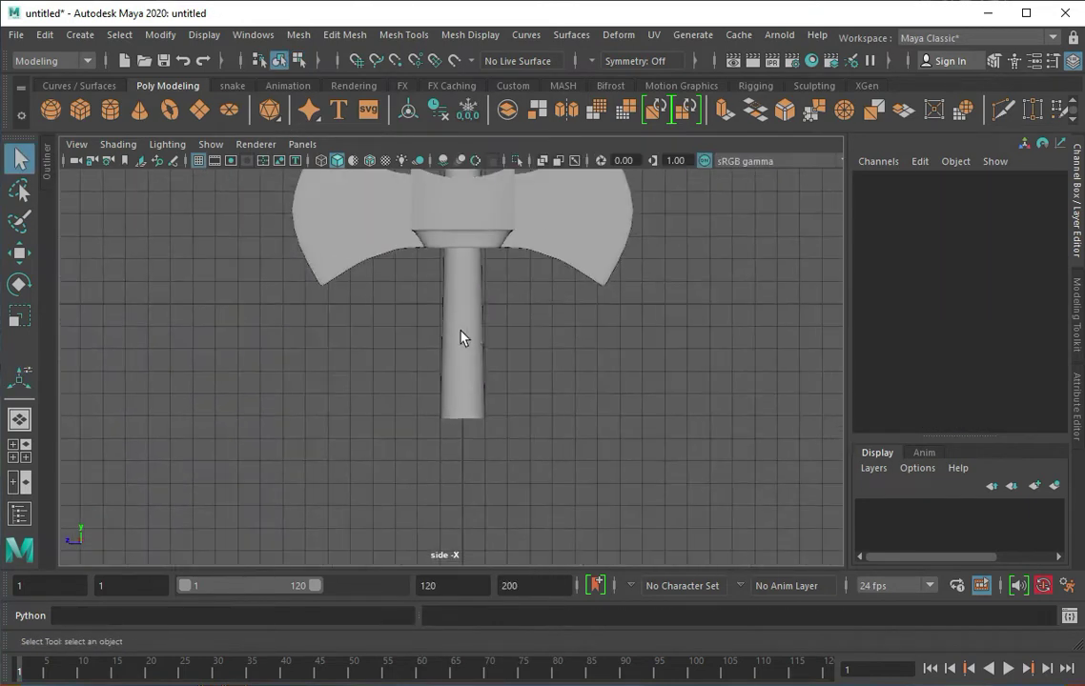
key(ctrl+z)
key(w)
scroll(381, 372, down, 4)
mouse_move(382, 456)
alt+mouse_down()
mouse_move(453, 435)
mouse_move(564, 308)
alt+mouse_up()
key(F8)
click(403, 35)
click(443, 163)
scroll(463, 305, up, 3)
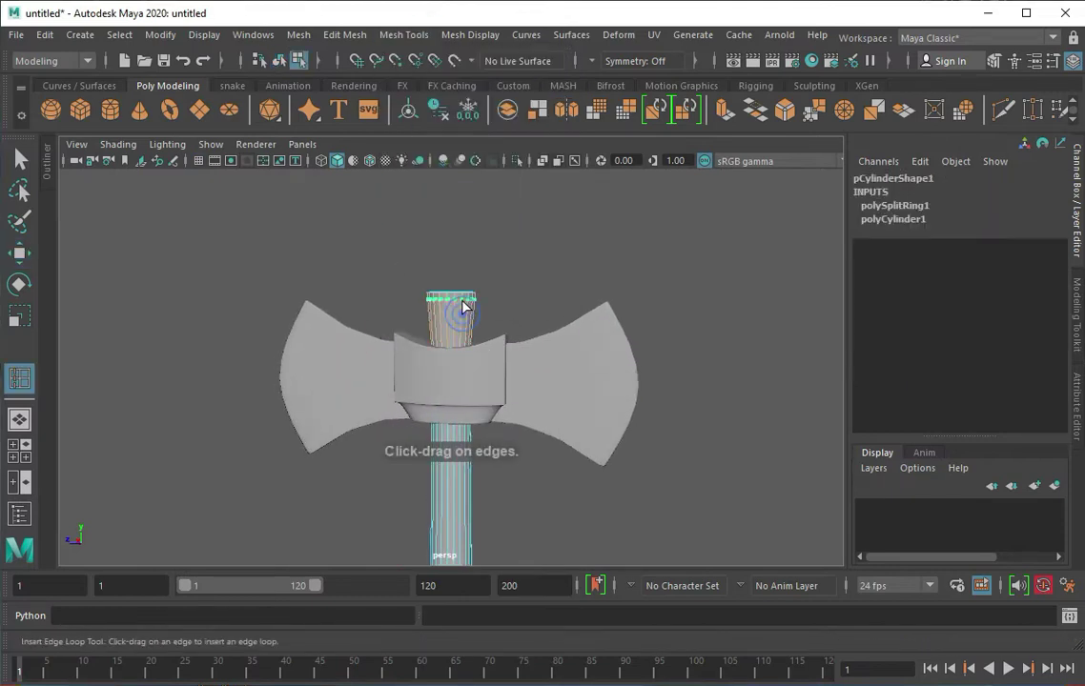
key(ctrl+1)
key(ctrl+1)
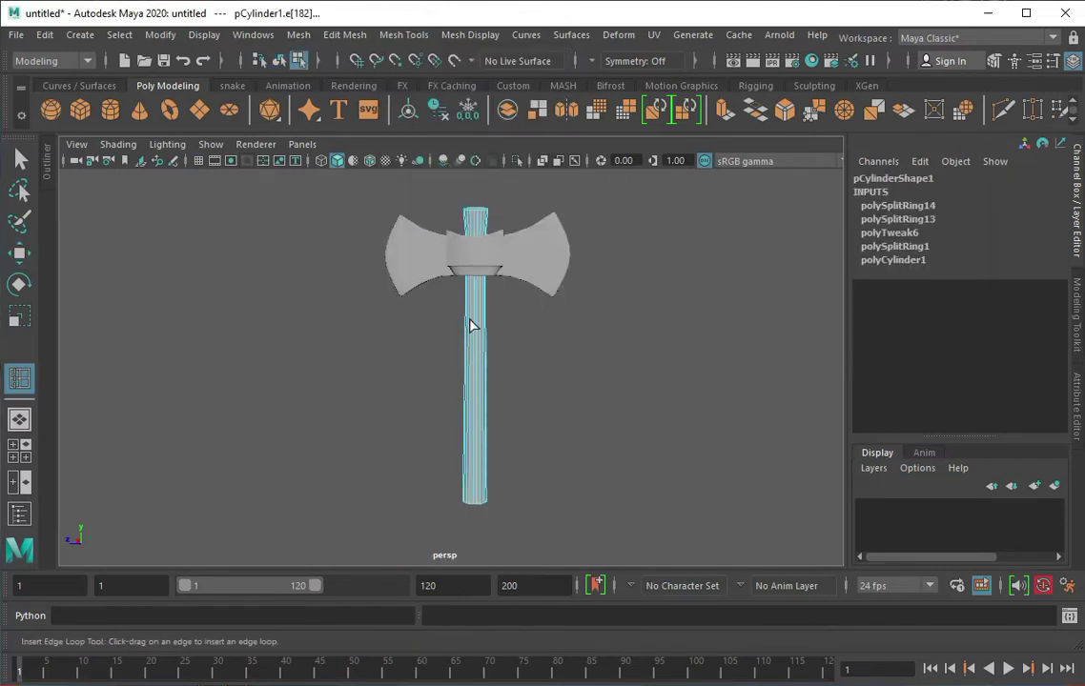
key(ctrl+1)
- Insert six evenly spaced edge loops along the handle's middle using Multiple edge loops
double_click(29, 379)
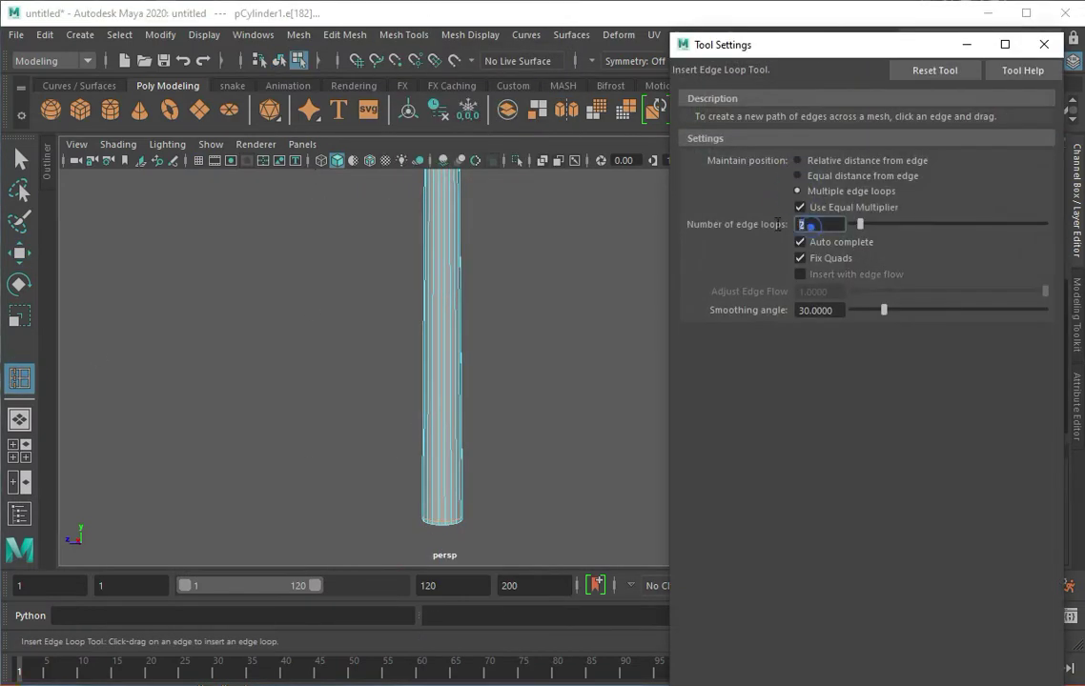
key(ctrl+z)
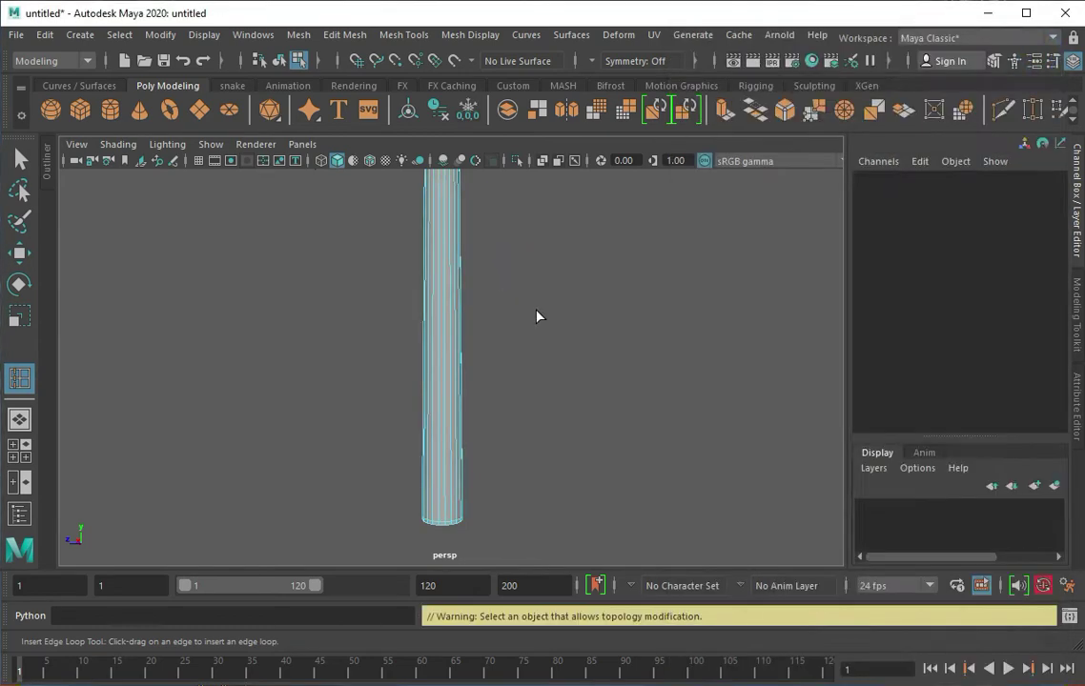
click(464, 456)
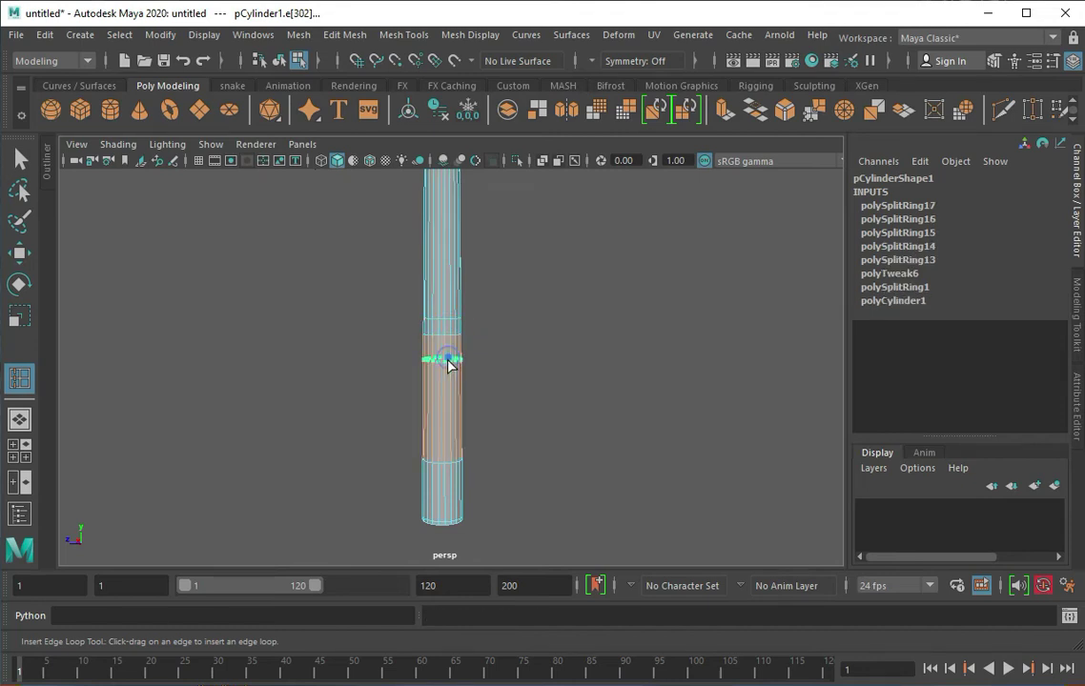
click(450, 382)
click(448, 400)
click(441, 425)
click(457, 446)
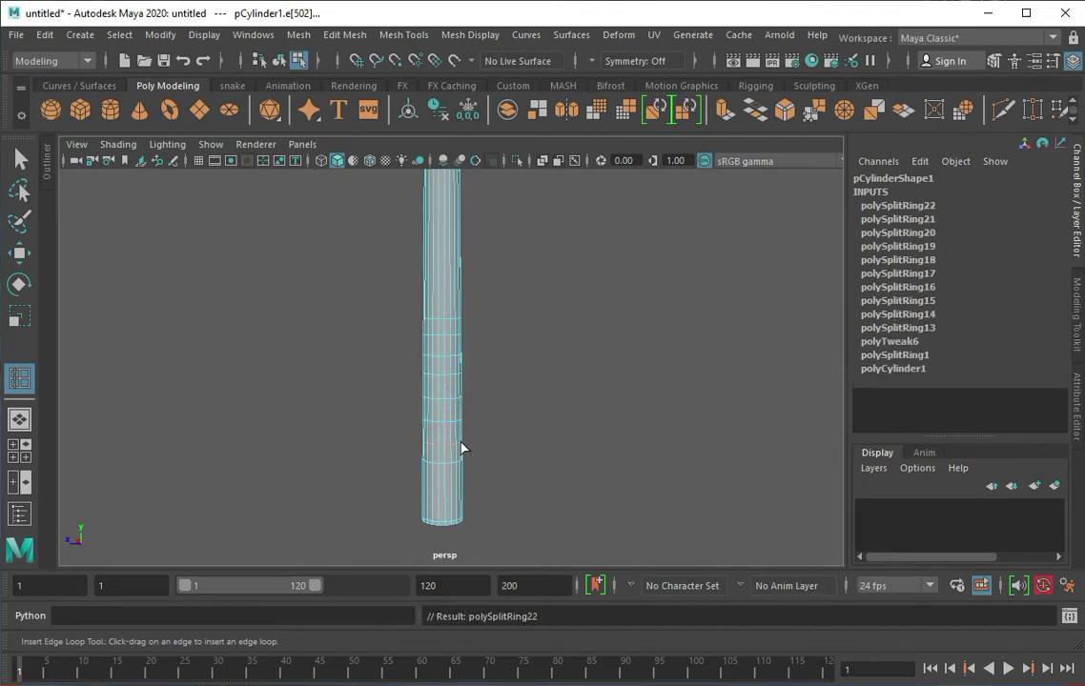
key(space)
scroll(458, 351, up, 3)
right_drag(387, 317, 308, 317)
- Select the handle's middle section in side view and rotate it into a bend
drag(310, 269, 439, 439)
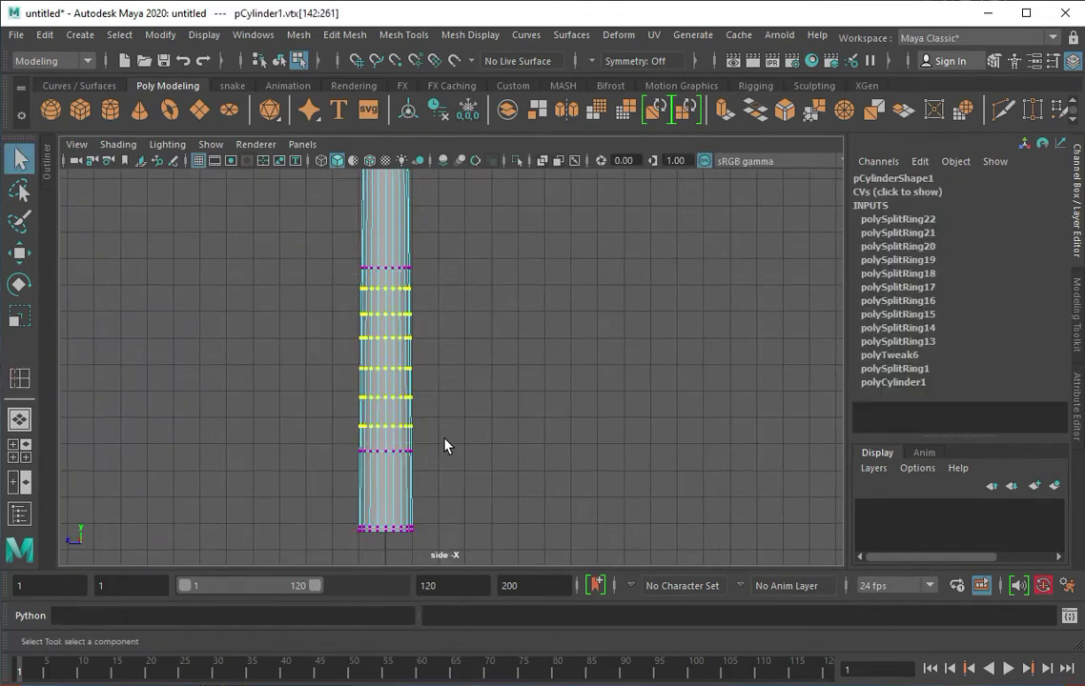
key(e)
drag(345, 294, 336, 304)
mouse_move(362, 307)
right_down()
mouse_move(402, 286)
mouse_move(377, 271)
right_up()
drag(472, 436, 472, 434)
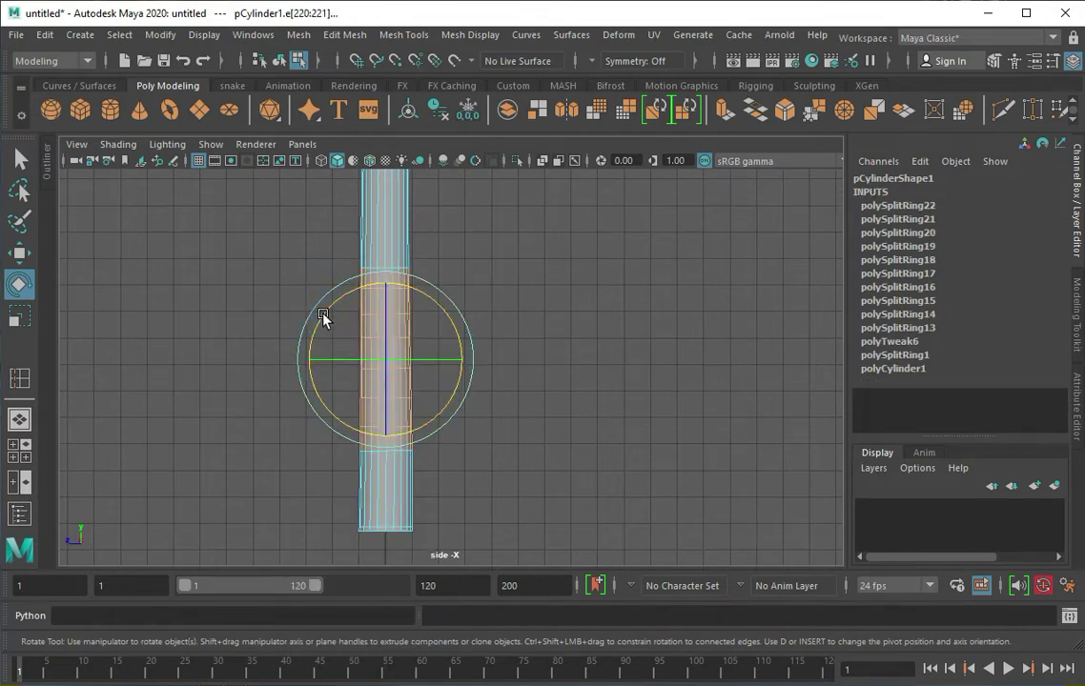
drag(327, 318, 339, 332)
scroll(362, 324, down, 3)
scroll(534, 443, up, 3)
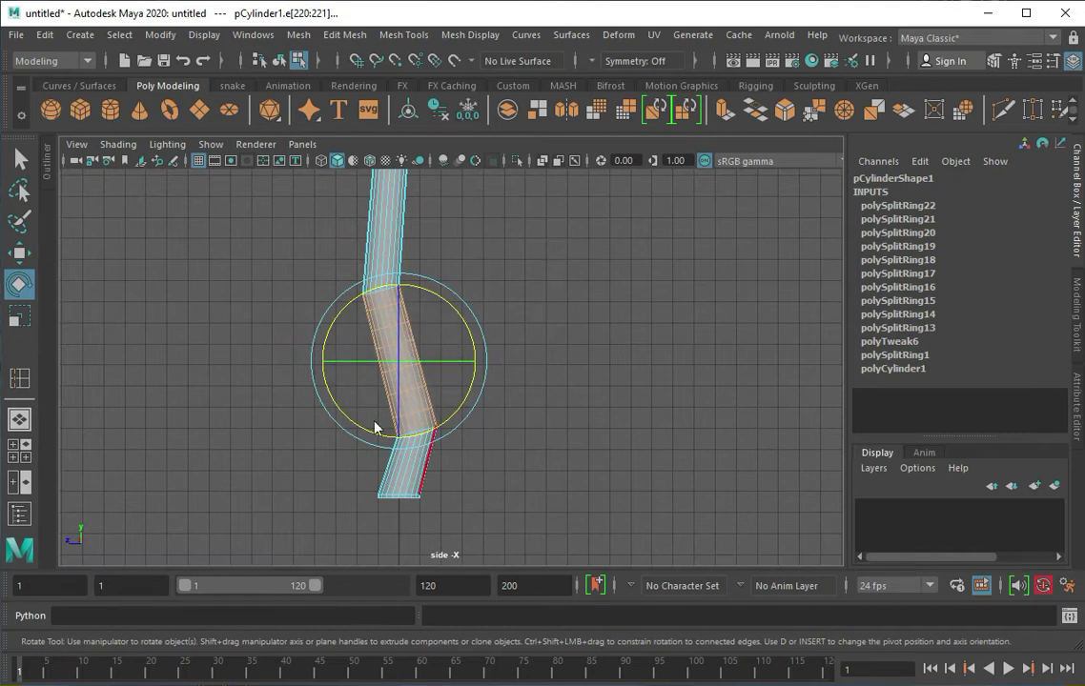
- Select the bottom ring of handle vertices to shift the lower end
key(F9)
drag(354, 482, 431, 463)
key(w)
scroll(422, 448, down, 5)
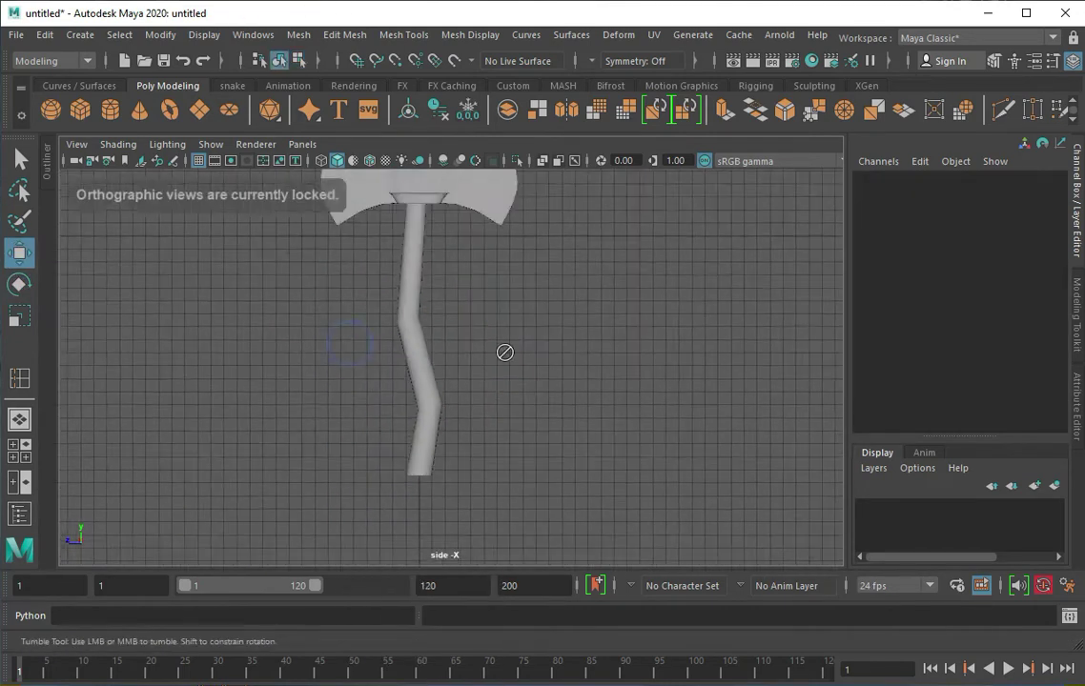
- Extrude two face rings on the handle outward about 0.11 into raised grip bands
key(F8)
scroll(371, 391, up, 5)
alt+drag(414, 365, 401, 358)
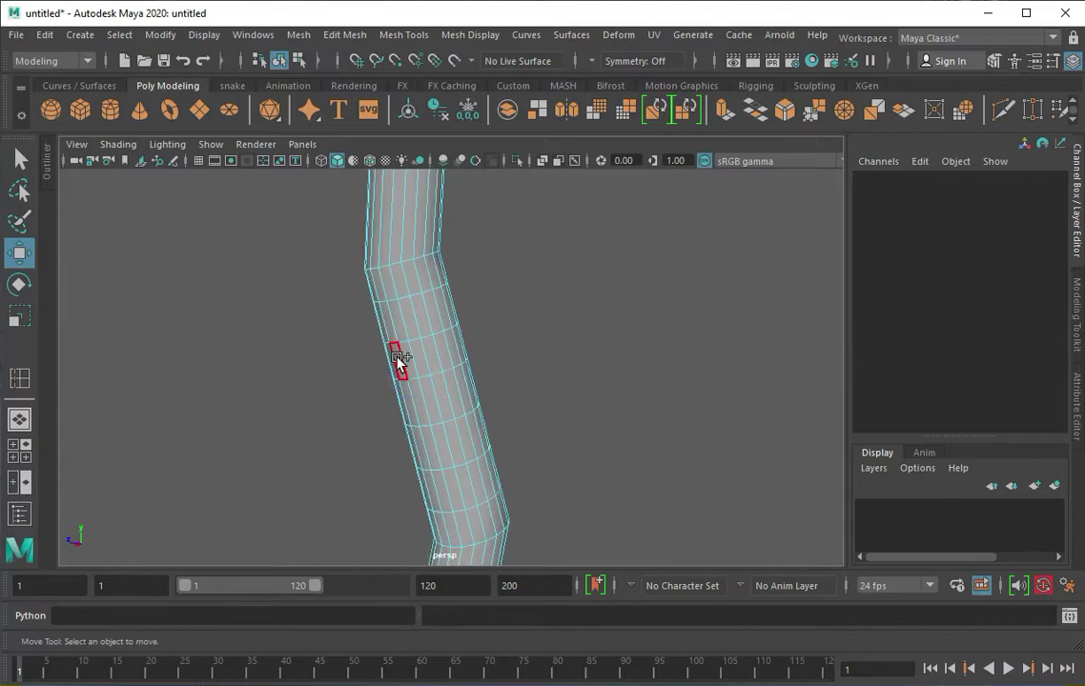
double_click(417, 362)
key(q)
shift+double_click(428, 460)
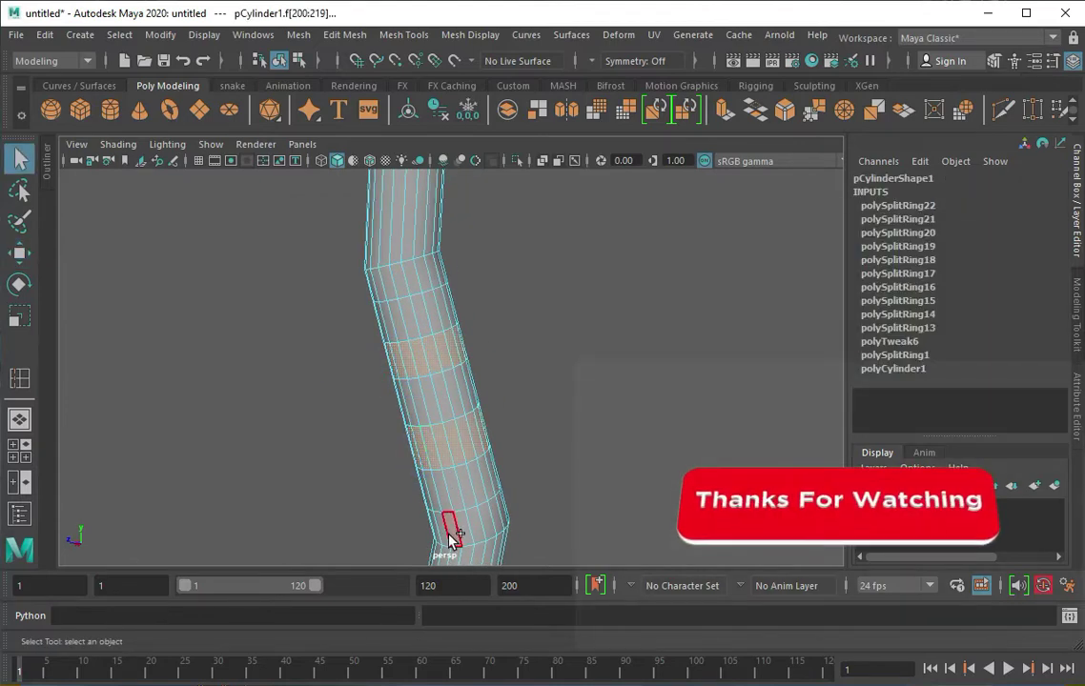
click(656, 110)
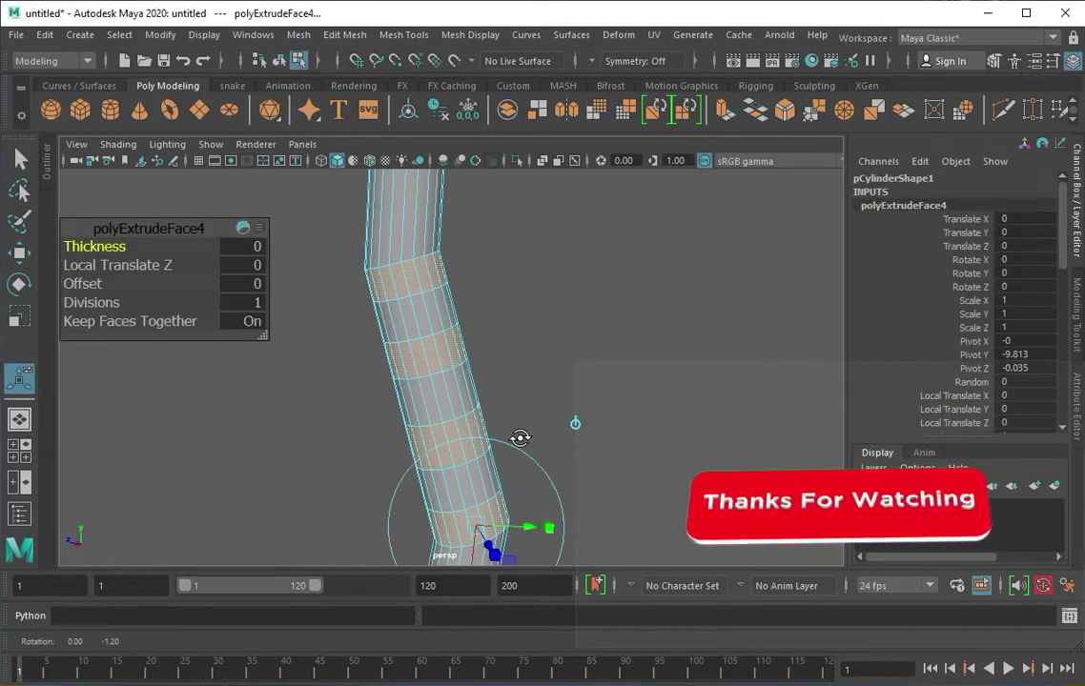
alt+drag(520, 439, 638, 531)
drag(588, 498, 573, 502)
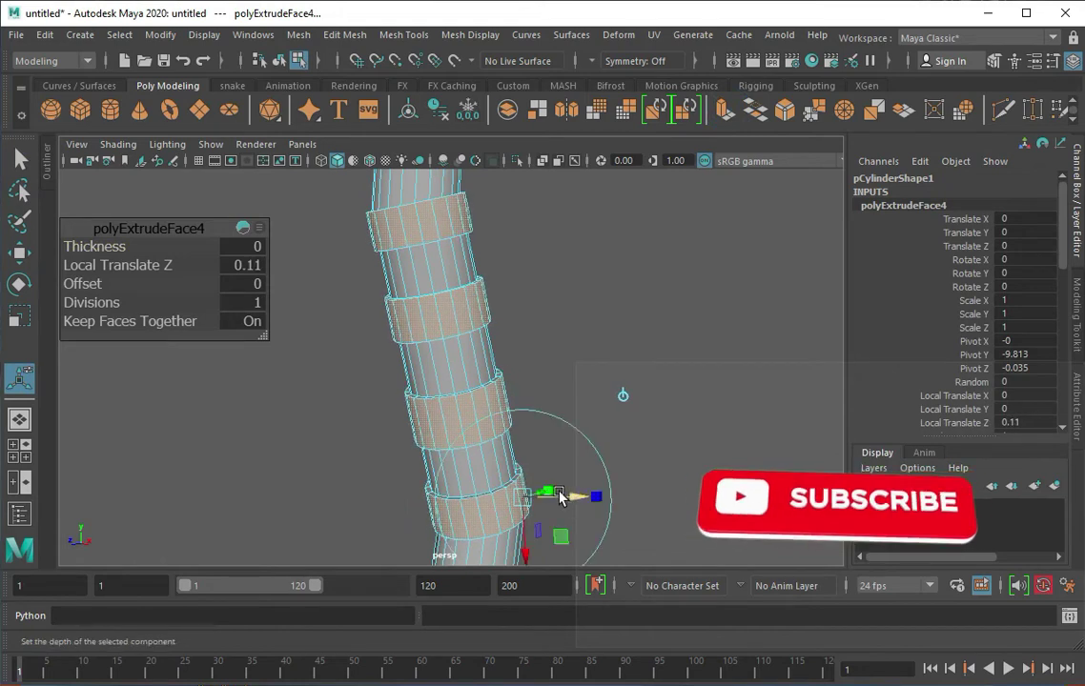
key(F8)
alt+drag(516, 307, 272, 348)
scroll(416, 322, up, 3)
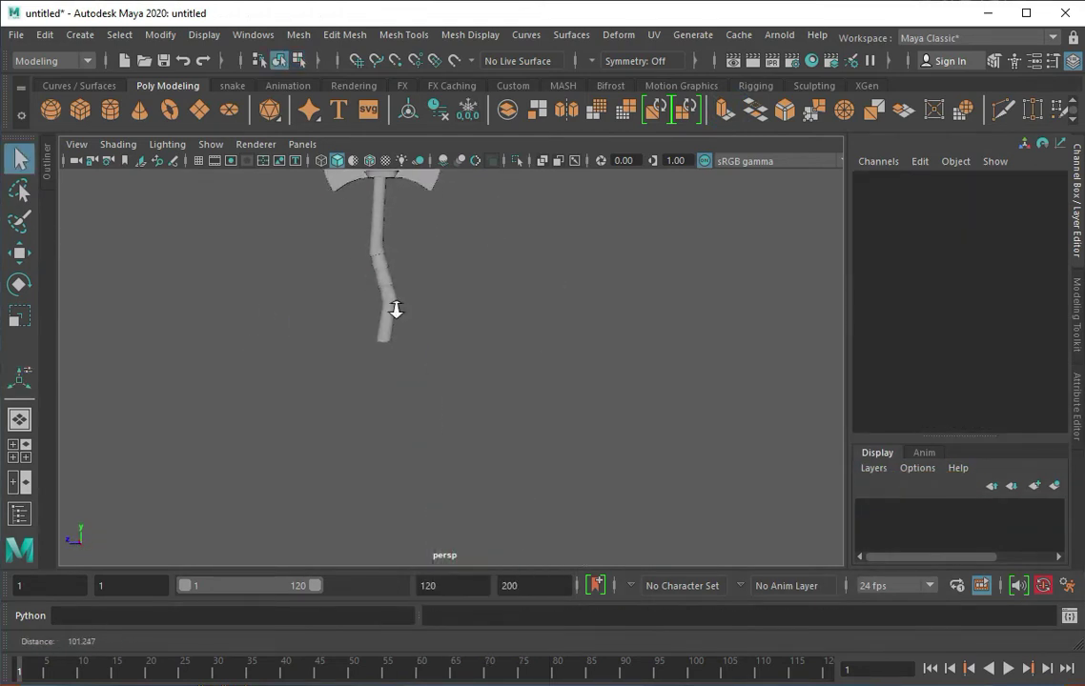
click(346, 320)
- Insert an edge loop near the bottom of the handle
click(403, 34)
click(410, 129)
click(462, 462)
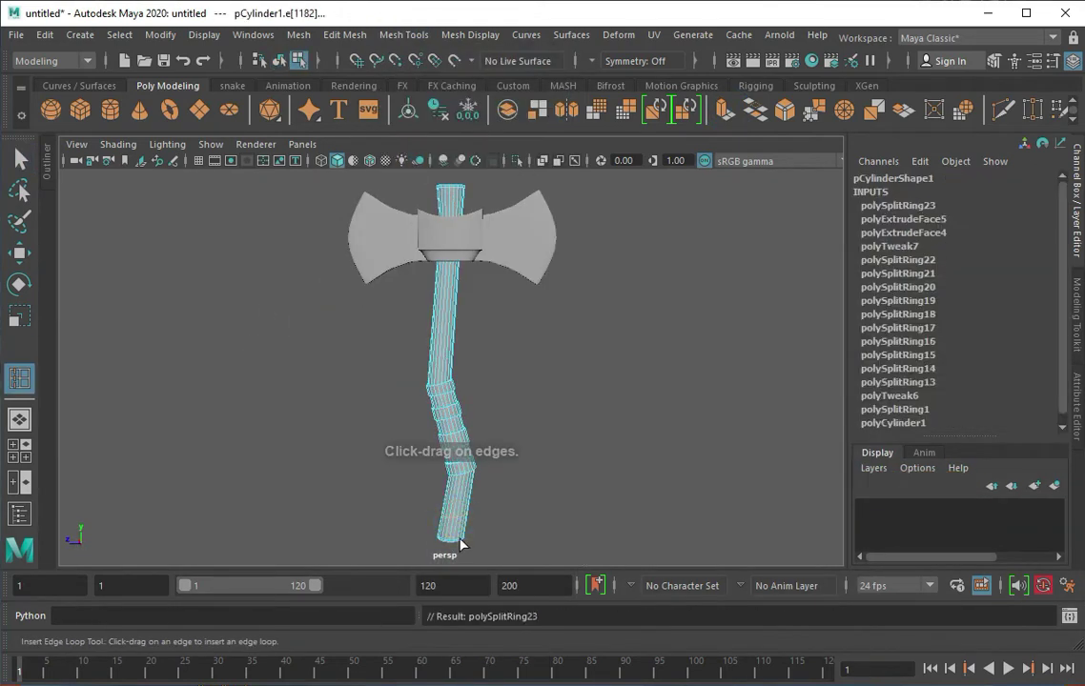
scroll(462, 539, up, 5)
scroll(430, 426, down, 5)
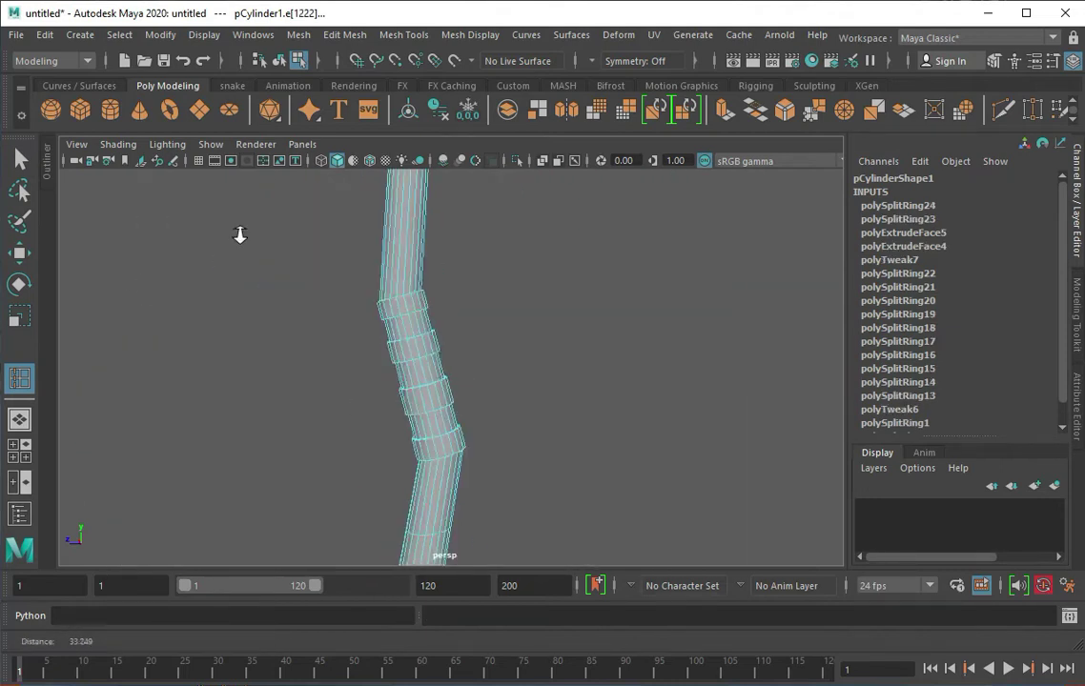
mouse_move(237, 234)
alt+mouse_down()
mouse_move(402, 339)
mouse_move(392, 471)
mouse_move(320, 134)
mouse_move(345, 272)
alt+mouse_up()
scroll(338, 470, up, 3)
- Add edge loops beside each raised grip band to tighten their edges
click(345, 272)
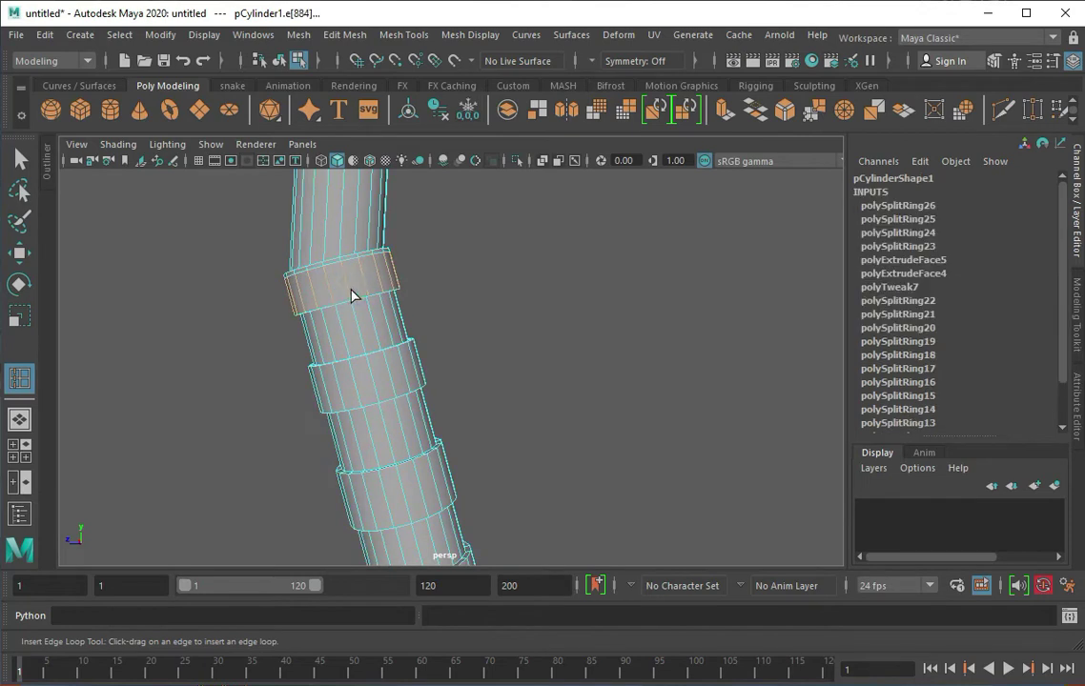
click(354, 297)
click(372, 369)
click(377, 387)
click(377, 372)
mouse_move(377, 362)
alt+middle_down()
mouse_move(378, 337)
mouse_move(378, 367)
alt+middle_up()
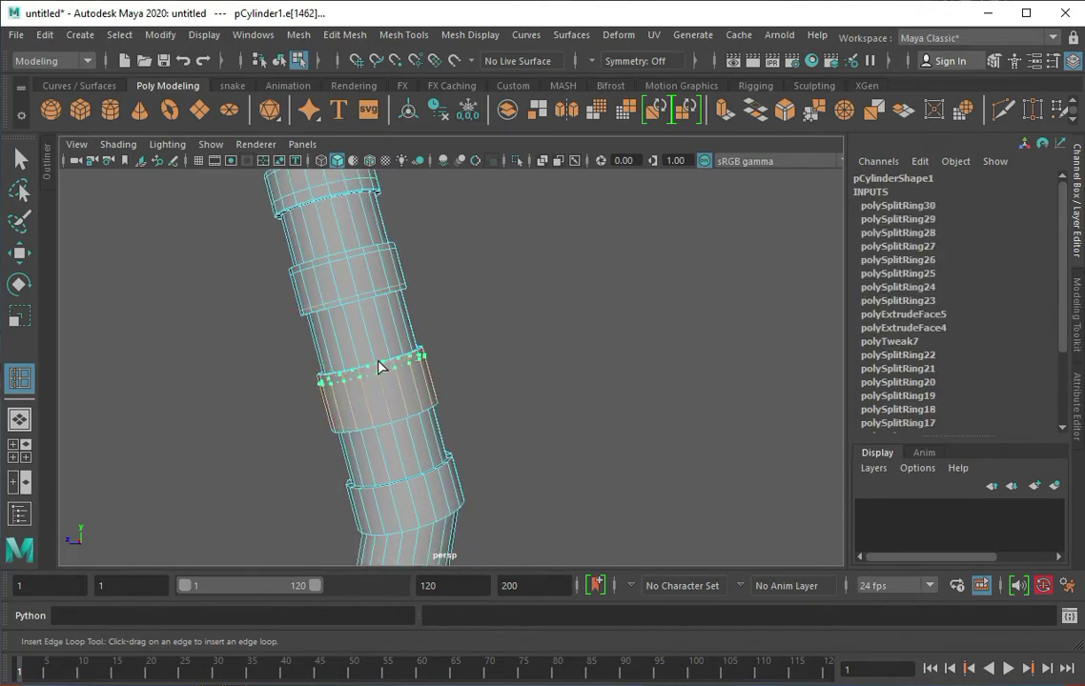
click(393, 412)
alt+drag(393, 412, 397, 416)
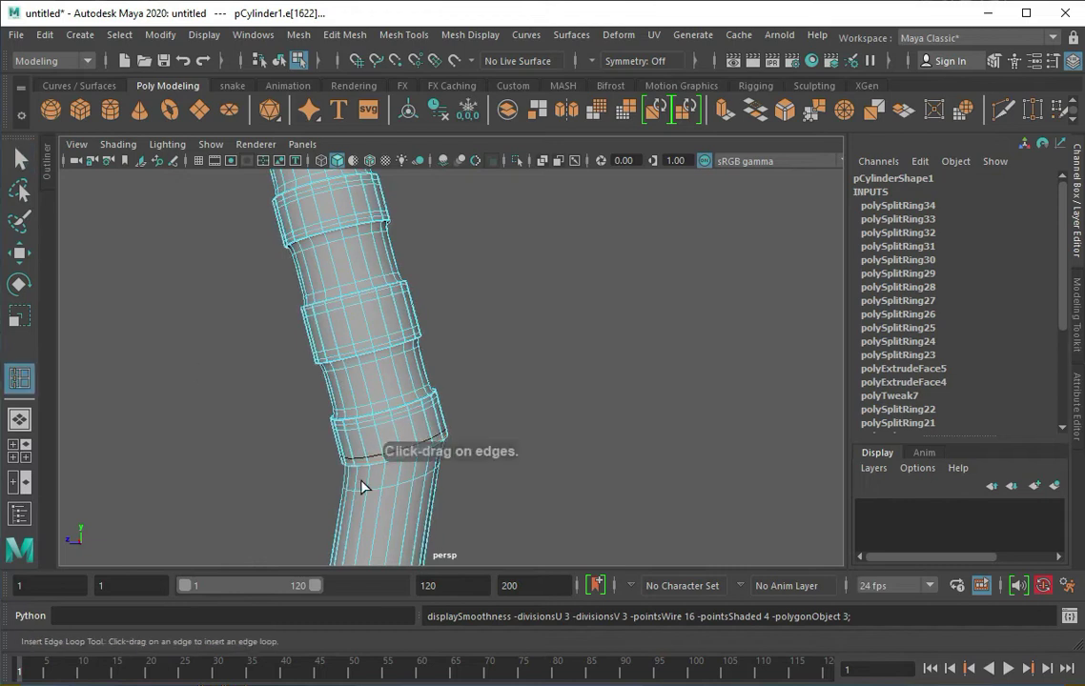
alt+drag(376, 448, 353, 303)
click(353, 303)
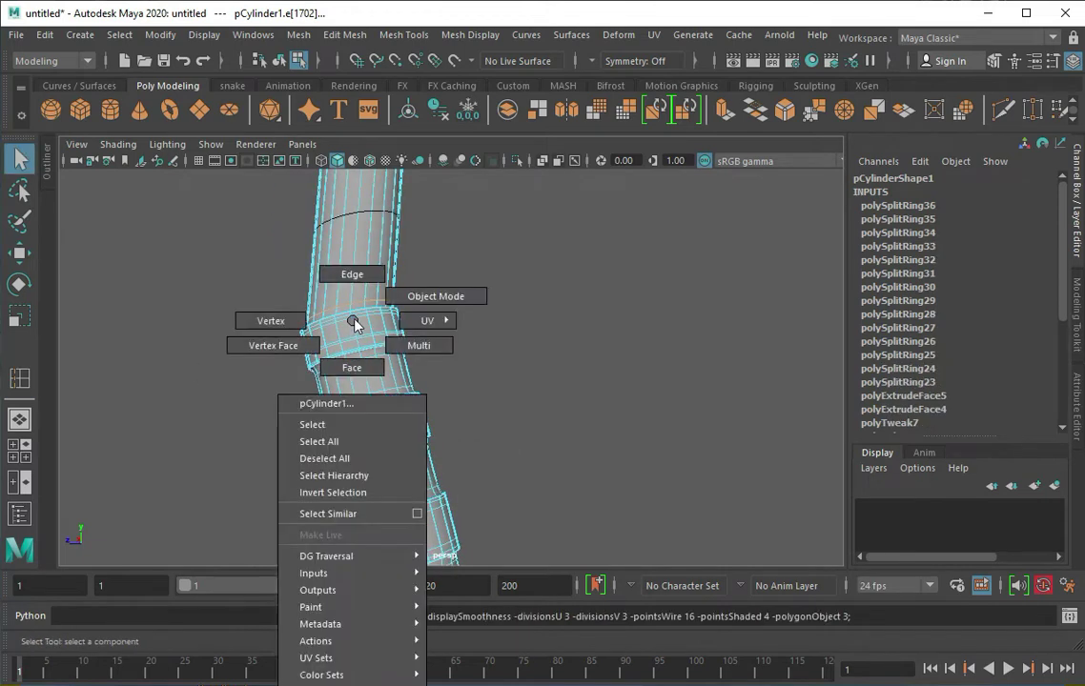
- Return to object mode, frame the whole axe, and select the head's socket block
right_drag(352, 331, 431, 293)
scroll(271, 403, down, 5)
alt+drag(270, 403, 317, 347)
alt+drag(198, 334, 351, 332)
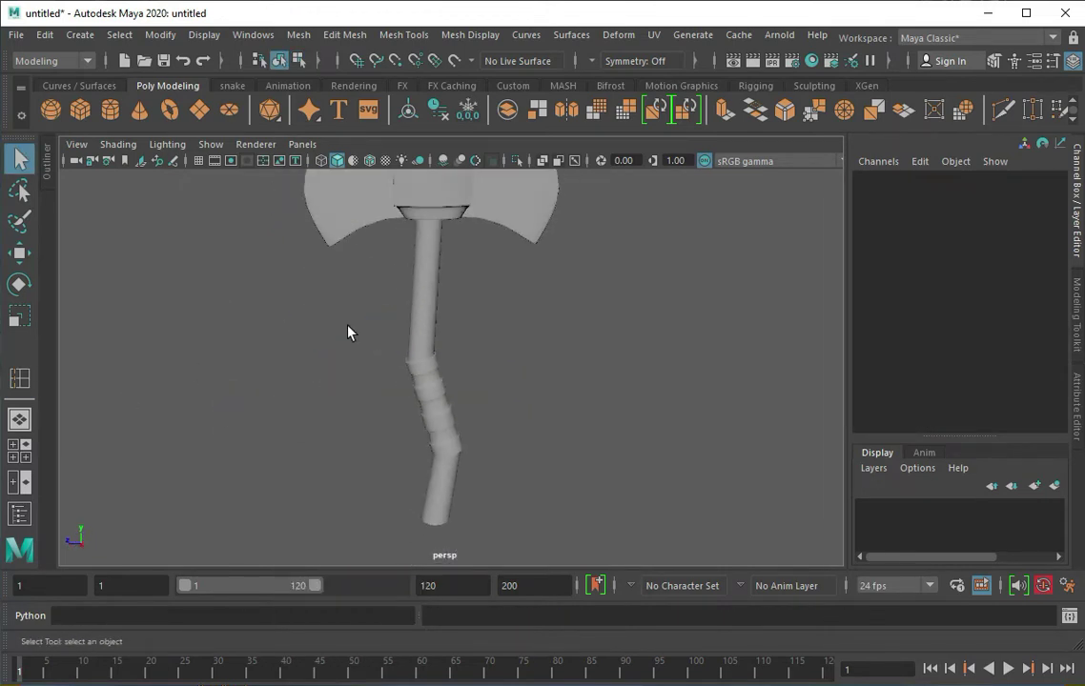
click(417, 245)
- Assign an aiStandardSurface material with a dark teal base colour to the socket block
scroll(477, 214, down, 2)
right_drag(429, 388, 431, 363)
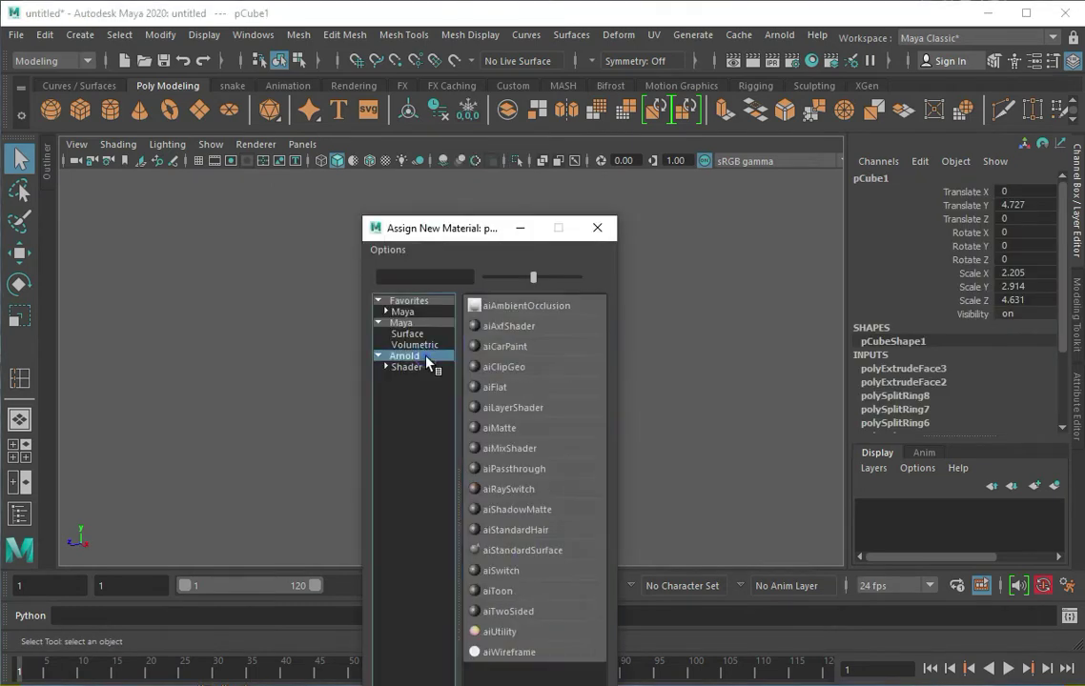
click(508, 534)
click(873, 173)
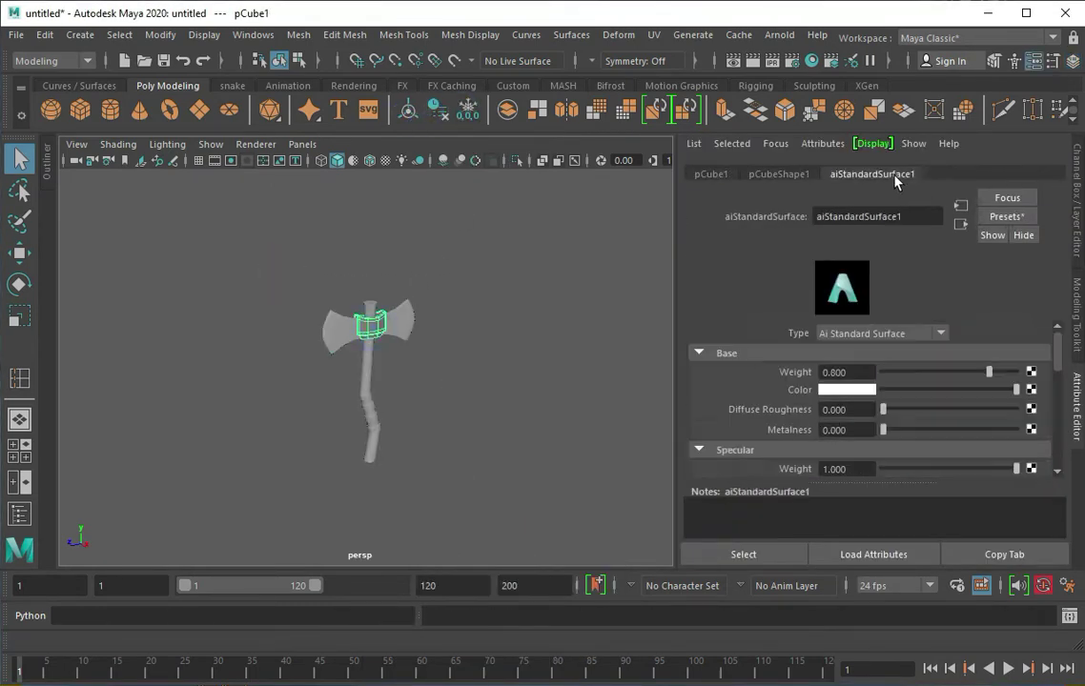
click(844, 386)
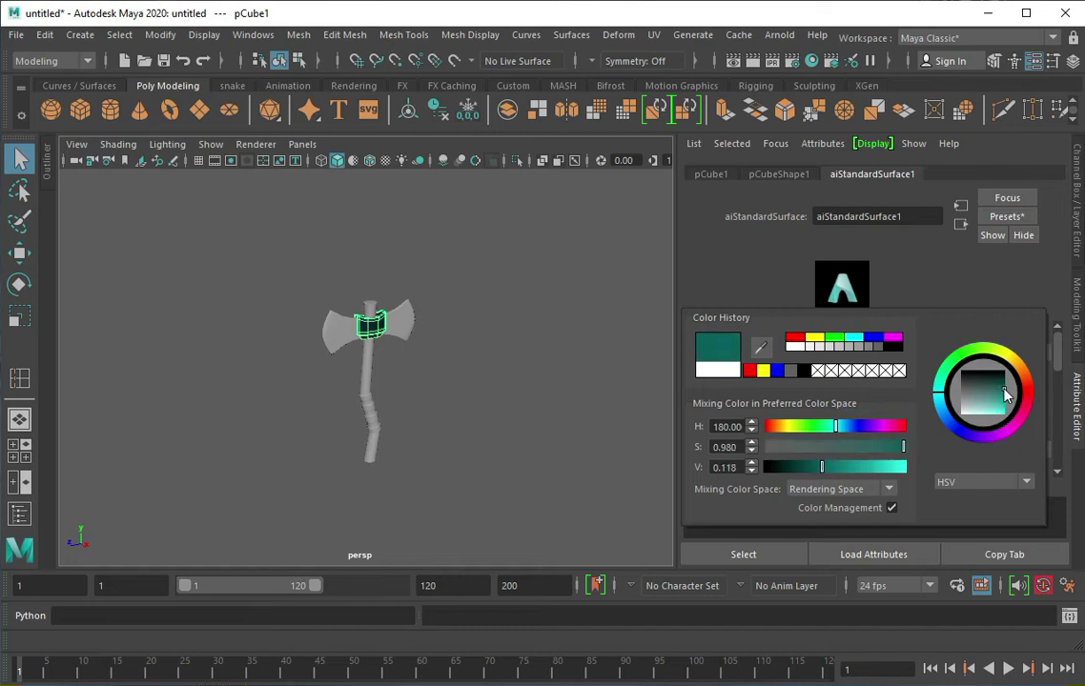
alt+drag(593, 303, 368, 358)
click(368, 358)
- Give the blade's cutting-edge faces a new aiStandardSurface material with 0.381 metalness
click(410, 303)
shift+click(318, 293)
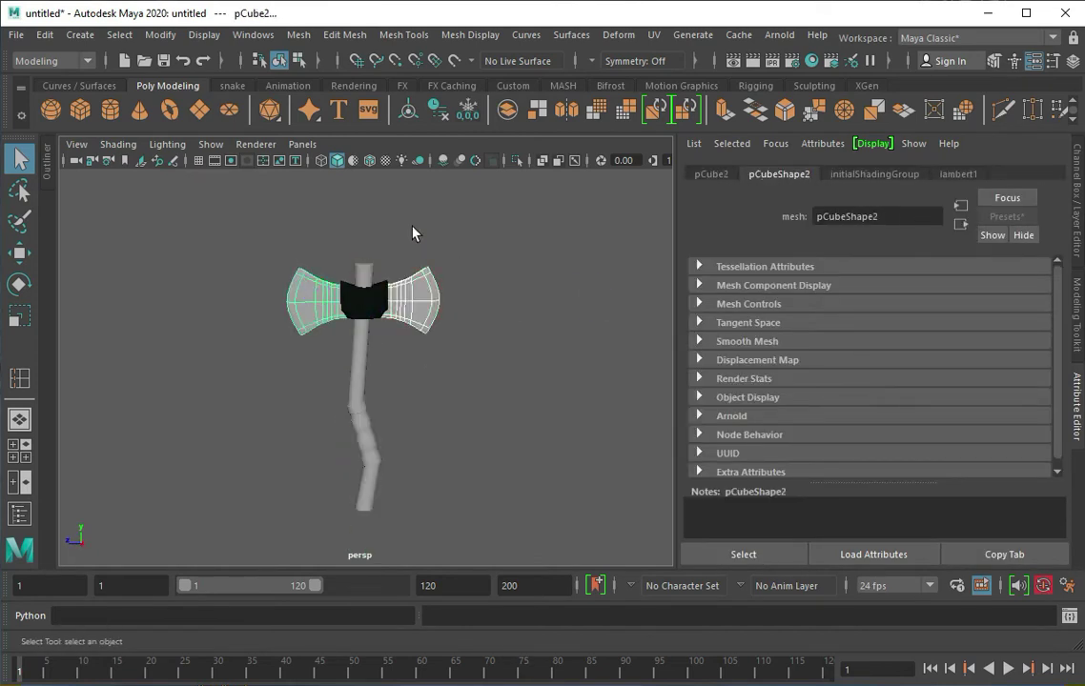
right_click(413, 233)
scroll(376, 350, up, 3)
click(283, 315)
right_click(273, 315)
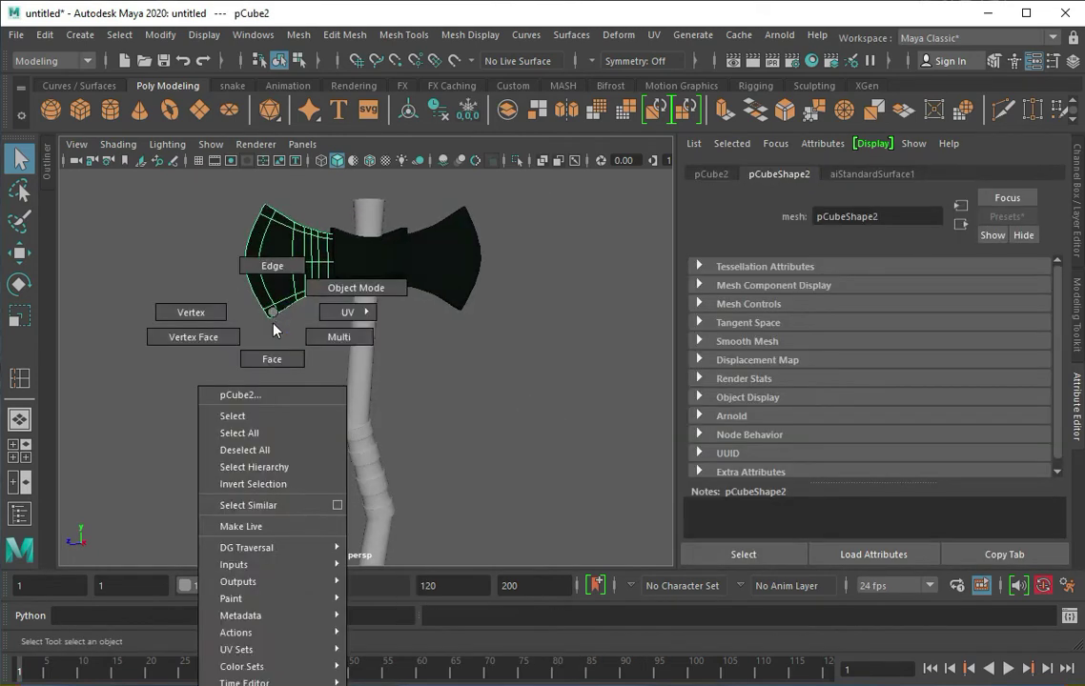
click(272, 359)
scroll(366, 312, up, 5)
click(351, 327)
mouse_move(392, 271)
alt+mouse_down()
mouse_move(257, 252)
mouse_move(366, 234)
alt+mouse_up()
alt+drag(353, 342, 467, 310)
right_drag(484, 205, 467, 637)
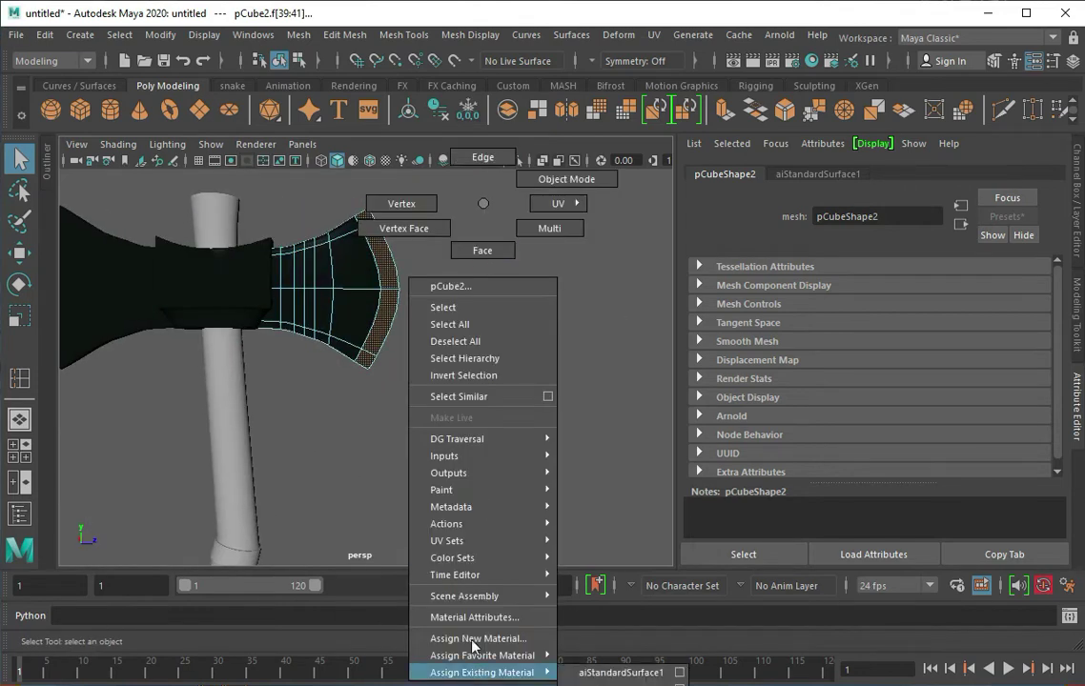
click(509, 521)
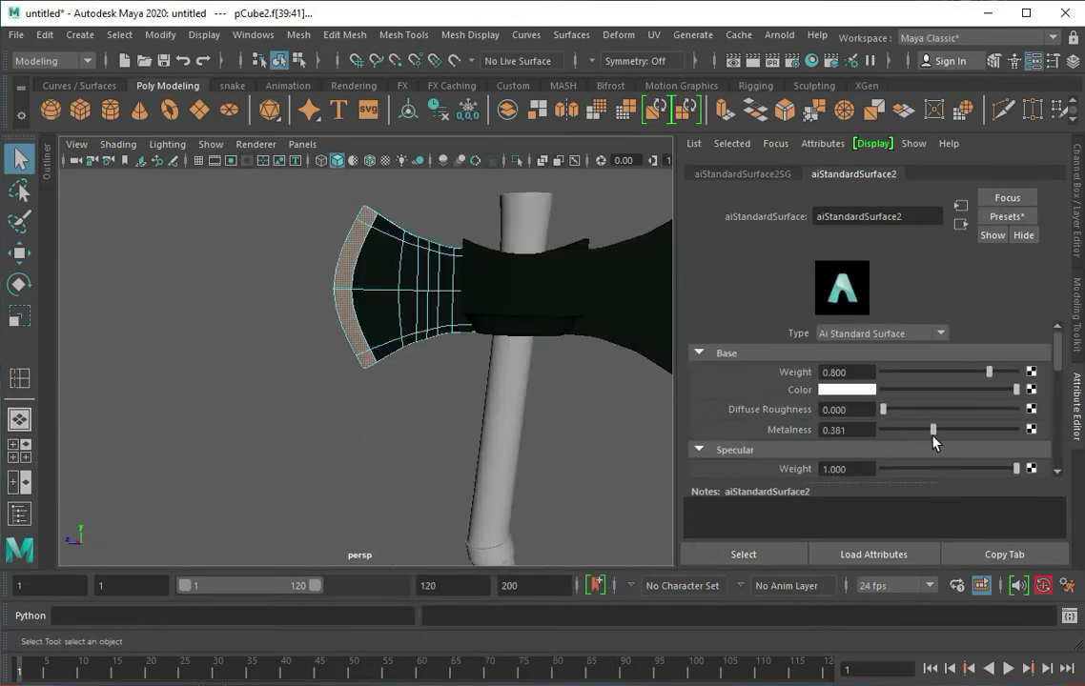
- Group the blade and duplicate it with Scale Z -1 to mirror it to the other side
alt+drag(521, 346, 508, 344)
click(399, 310)
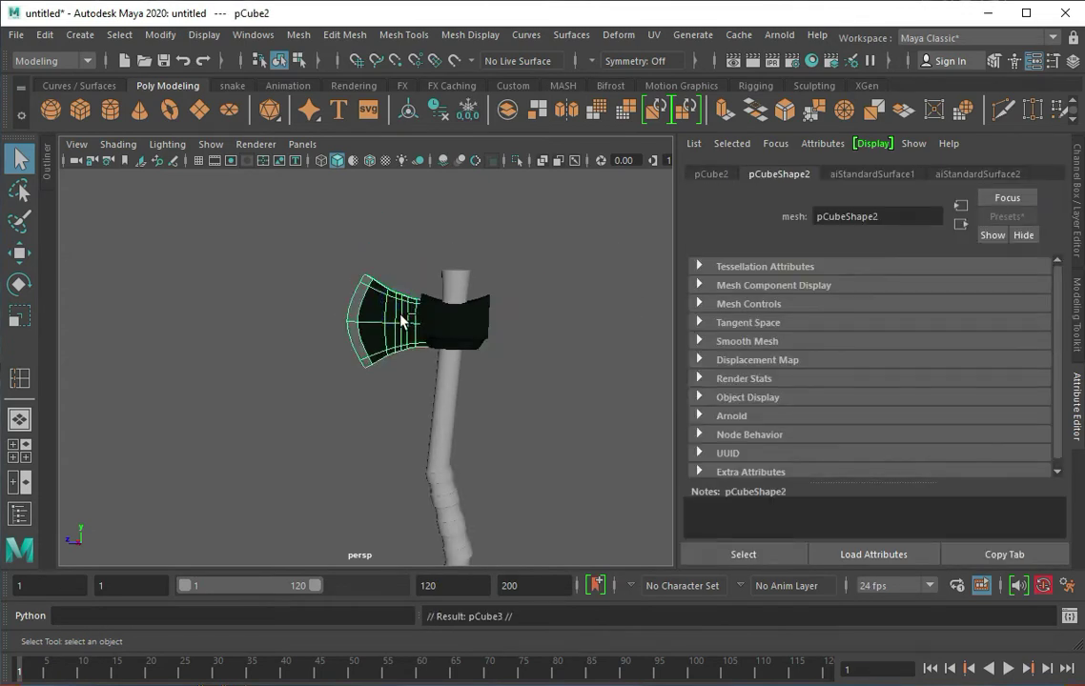
key(ctrl+g)
click(1070, 208)
key(ctrl+d)
text(-1)
alt+drag(605, 261, 458, 376)
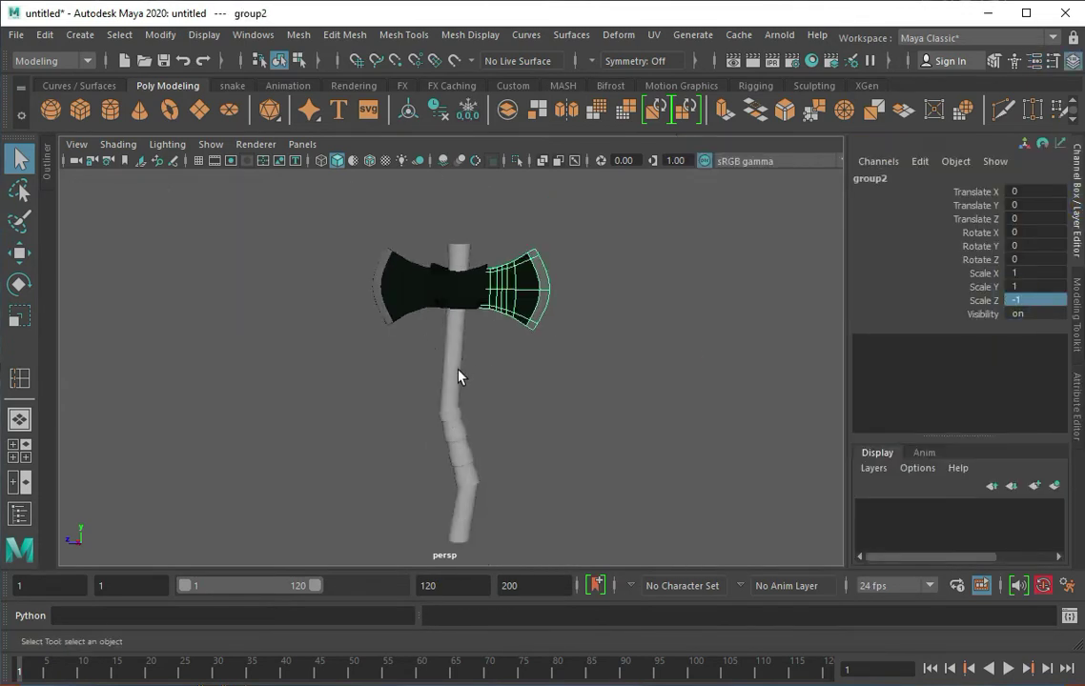
- Assign a brown aiStandardSurface material to the handle
click(457, 376)
right_drag(458, 376, 598, 617)
click(405, 356)
click(538, 551)
click(866, 355)
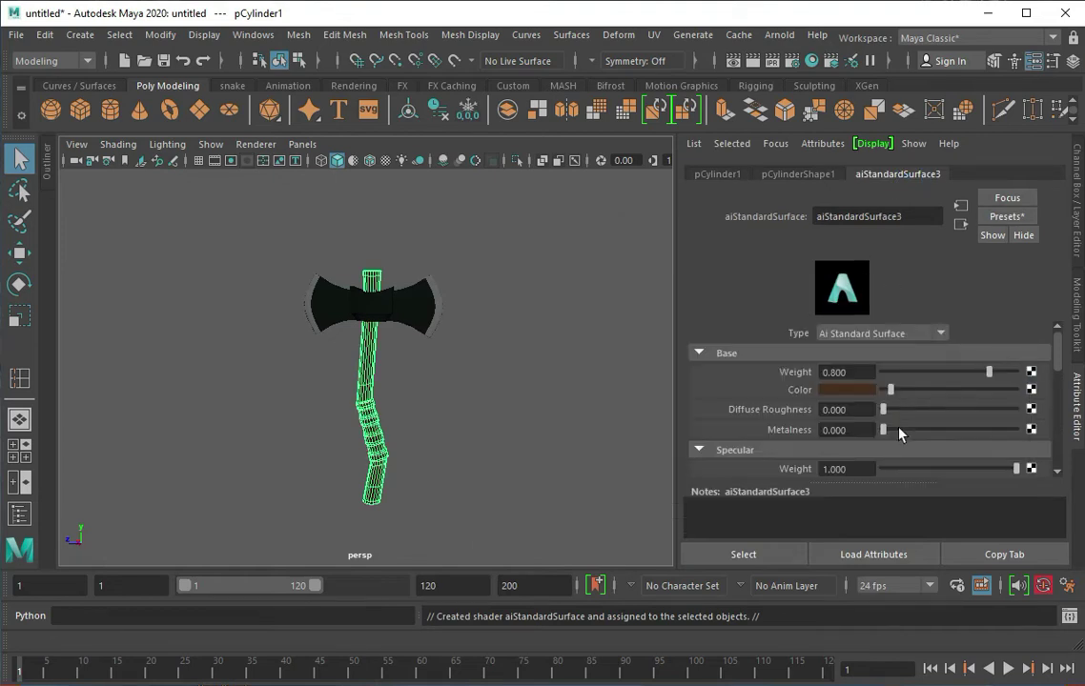
click(531, 420)
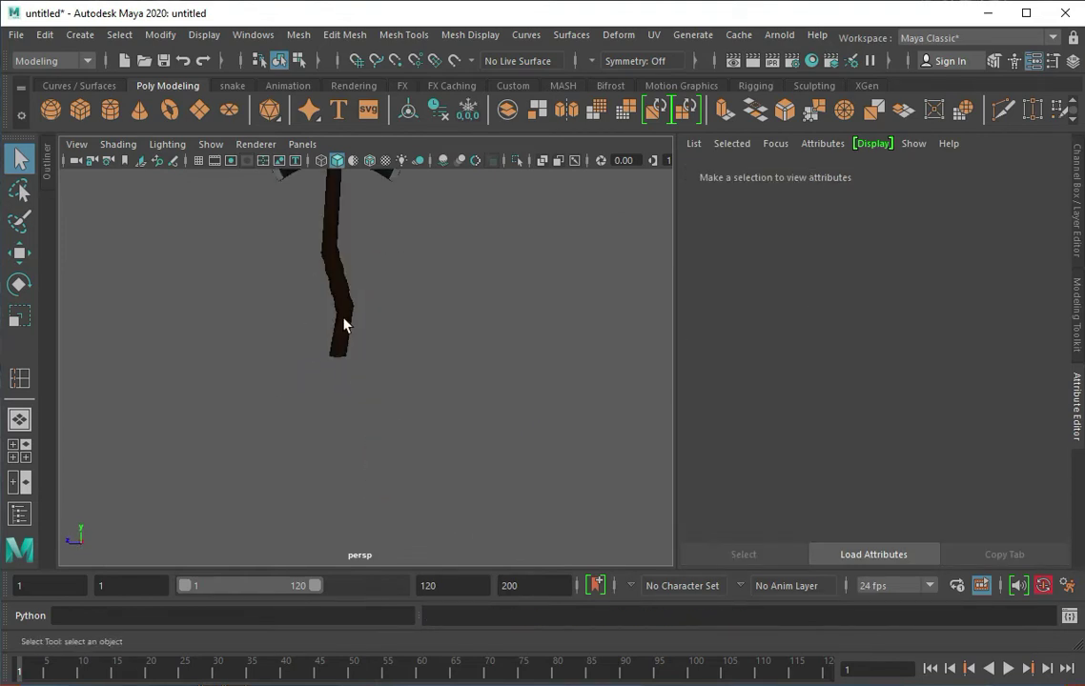
- Create a polygon plane and scale it into a large floor
click(361, 291)
click(170, 110)
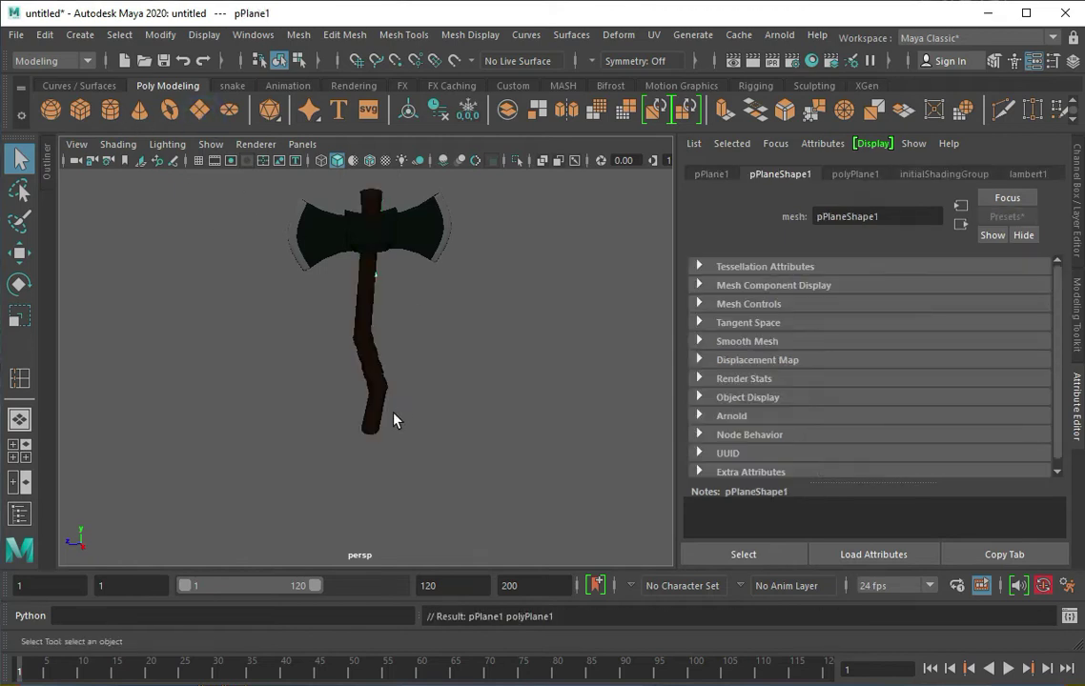
scroll(395, 417, down, 5)
key(r)
drag(367, 329, 370, 281)
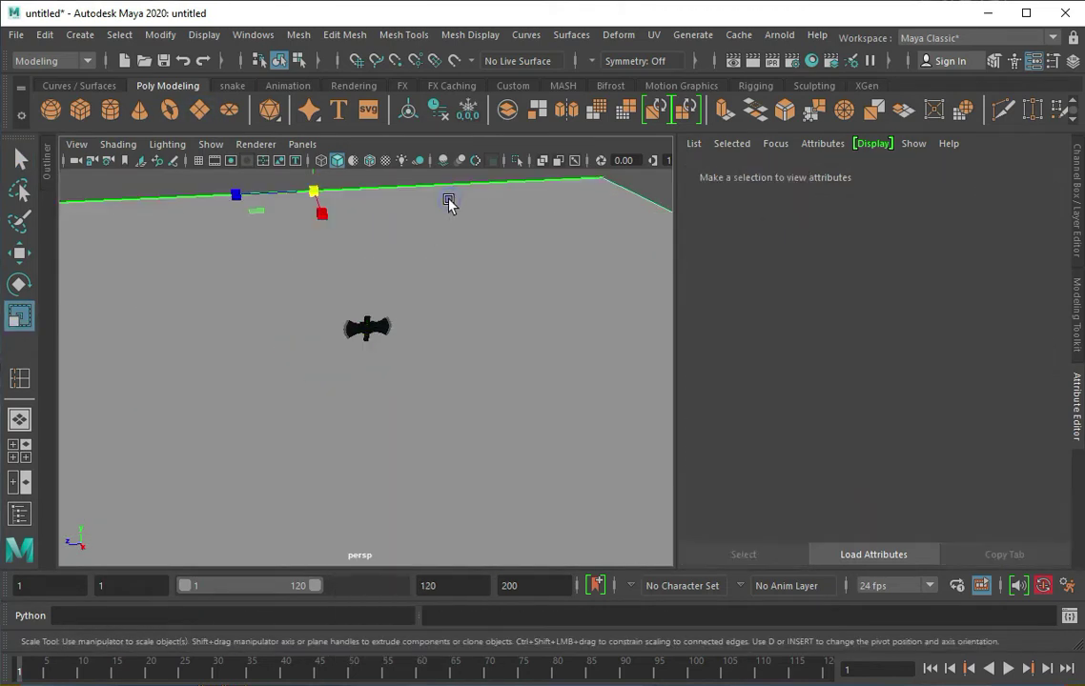
- Extrude the plane's back edge up into a wall and bevel the corner slightly
click(726, 108)
drag(368, 303, 368, 200)
key(ctrl+b)
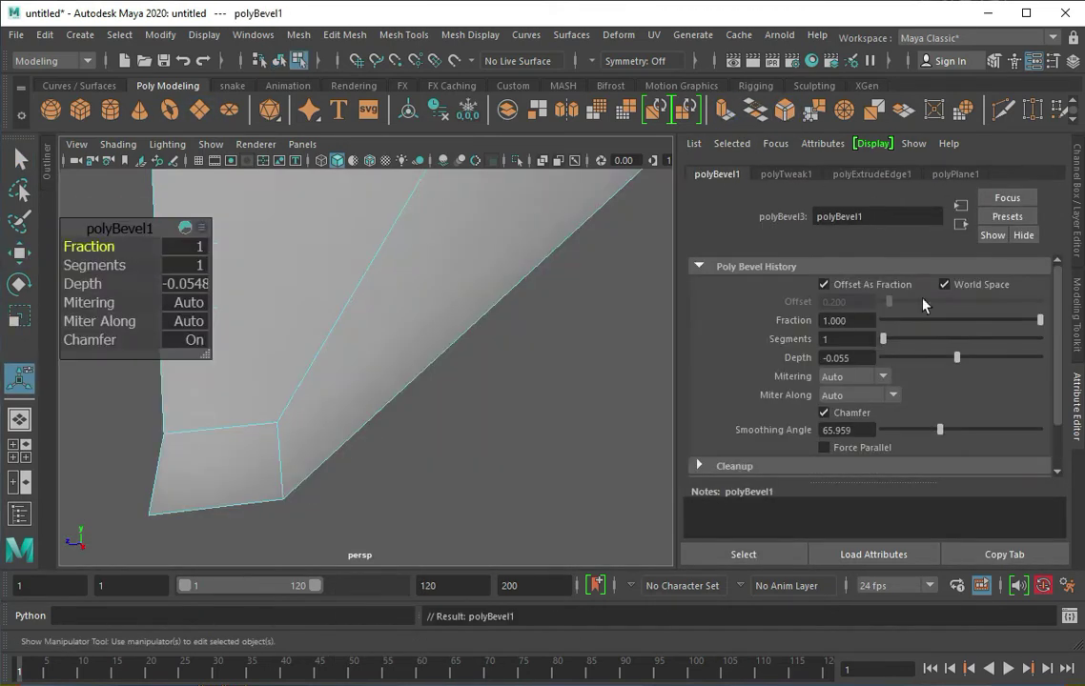
drag(865, 317, 830, 320)
right_drag(387, 317, 472, 296)
- Scale the backdrop to fit beneath the axe and select it
key(r)
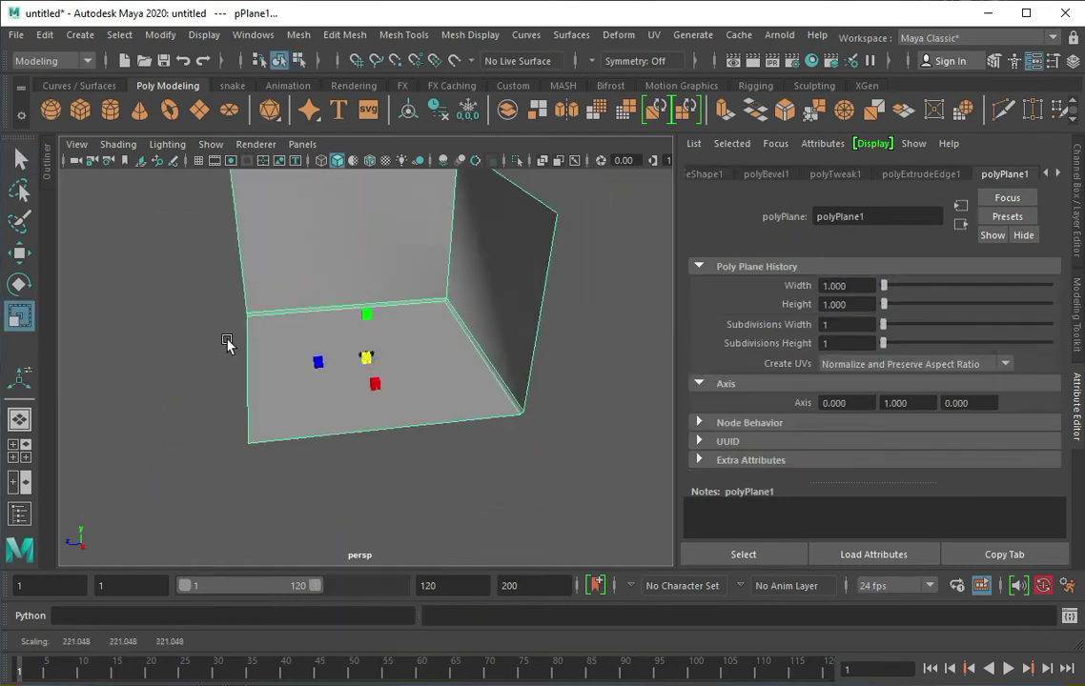
scroll(368, 331, up, 3)
key(space)
key(space)
key(w)
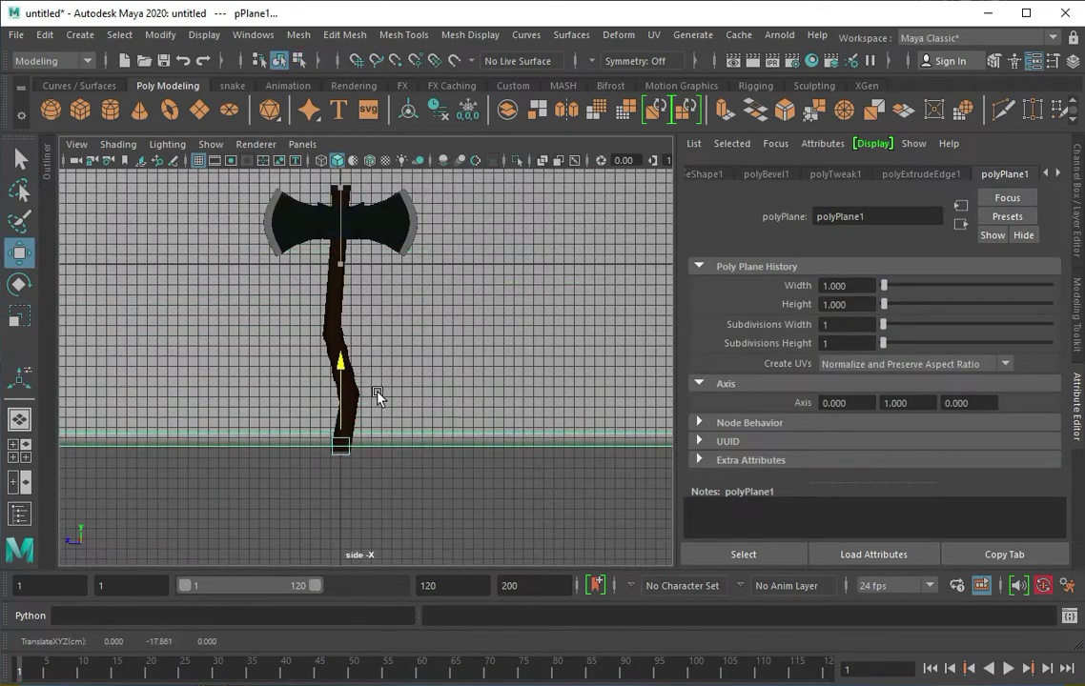
key(space)
key(space)
click(387, 297)
key(q)
drag(334, 255, 412, 324)
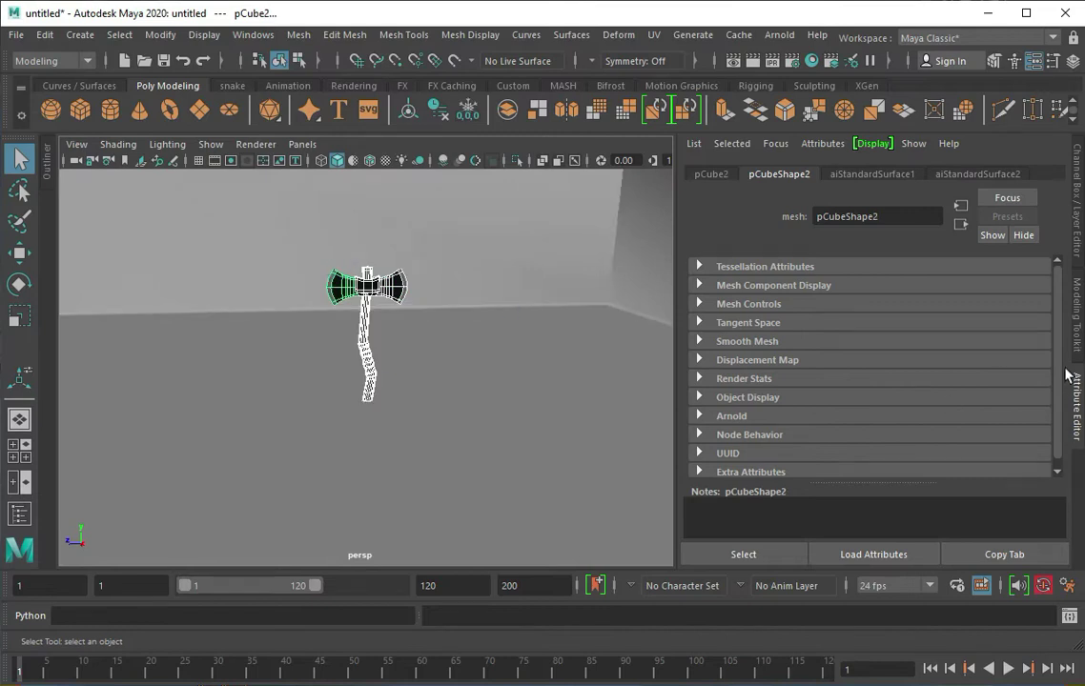
click(1074, 314)
click(634, 375)
- Give the backdrop a new aiStandardSurface material and add an Arnold area light
right_click(574, 267)
click(534, 679)
click(563, 549)
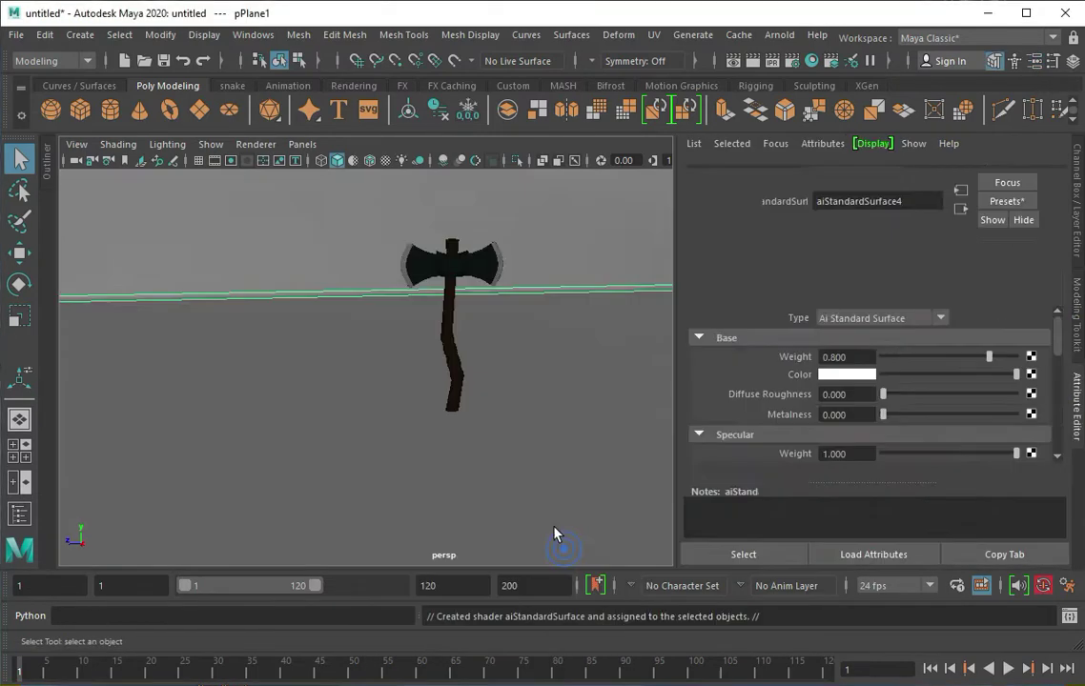
click(779, 34)
click(1001, 102)
- Scale up aiAreaLight1, tilt it -30 on X, and move it toward the front
key(r)
mouse_move(370, 351)
mouse_down()
mouse_move(368, 296)
mouse_move(357, 385)
mouse_up()
key(e)
key(w)
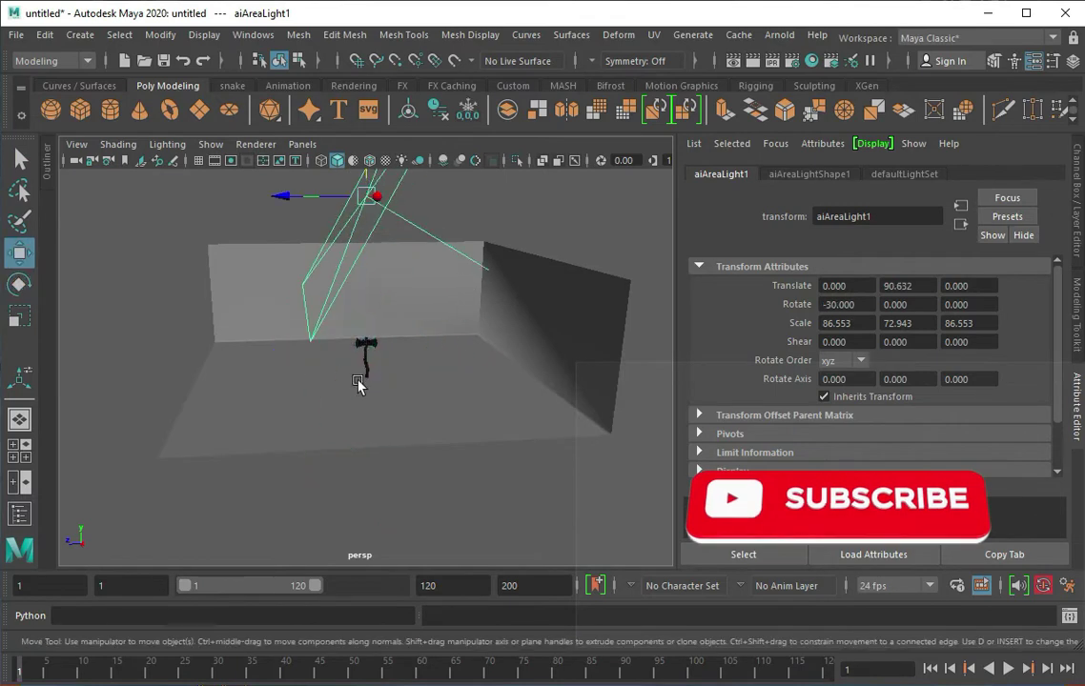
scroll(357, 385, down, 5)
drag(370, 291, 283, 194)
click(367, 356)
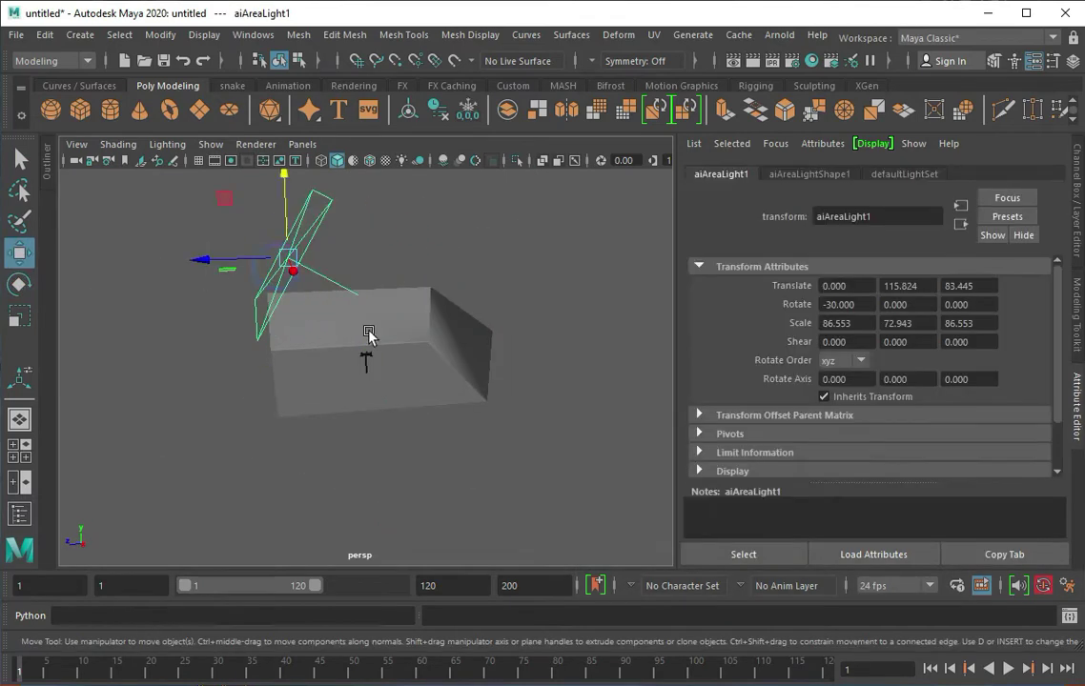
- Tint aiAreaLight1 light cyan and set its exposure to 1.5
click(810, 174)
scroll(850, 417, down, 3)
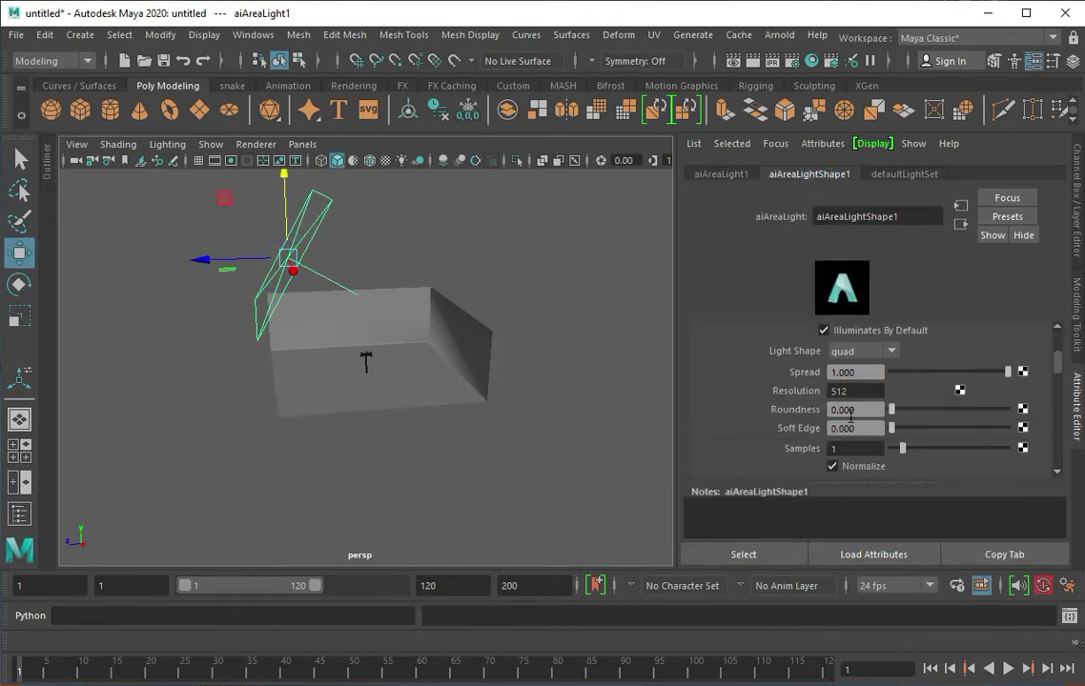
click(367, 362)
key(f)
click(46, 164)
click(133, 380)
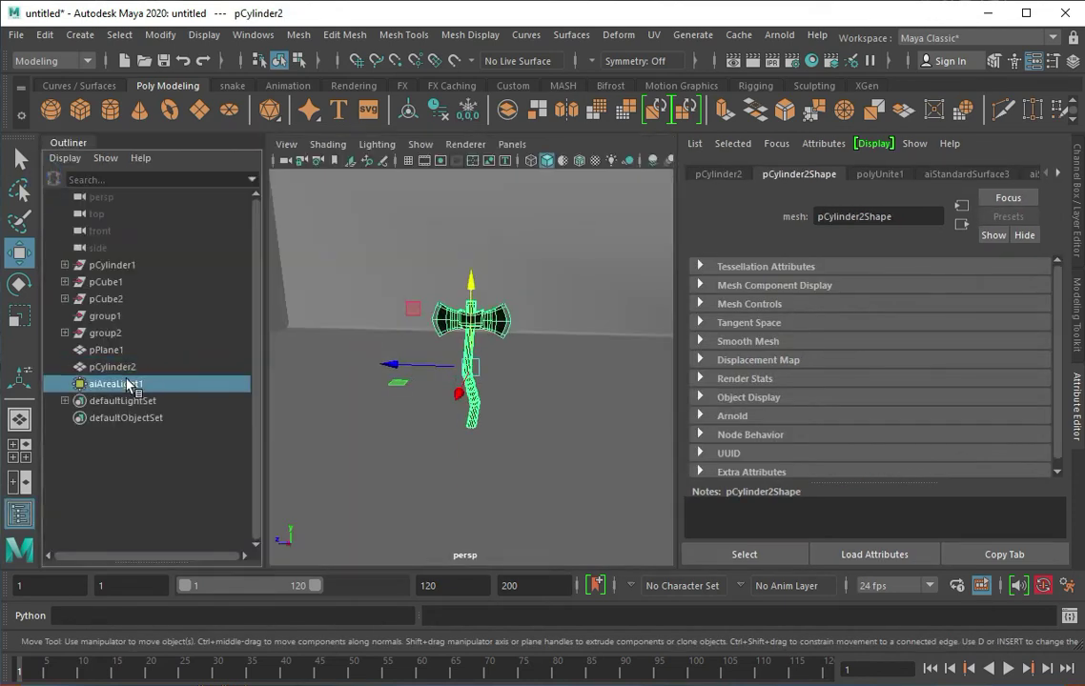
click(848, 351)
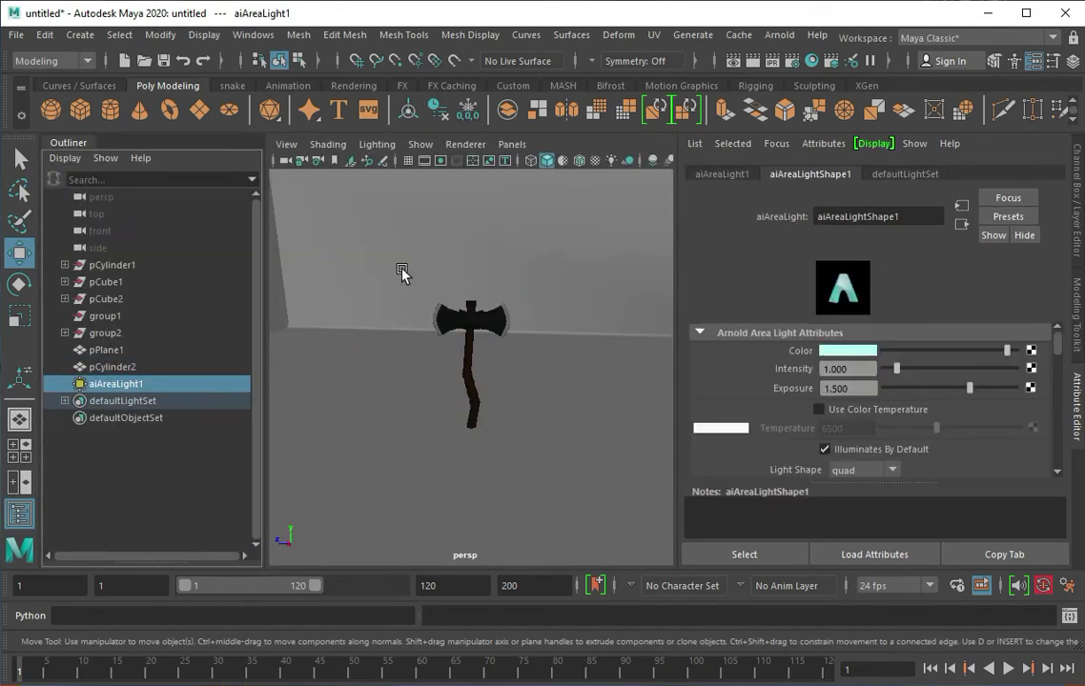
key(space)
- Assign pPlane1 a new aiStandardSurface with a pale cyan base colour
right_drag(438, 232, 477, 600)
click(548, 551)
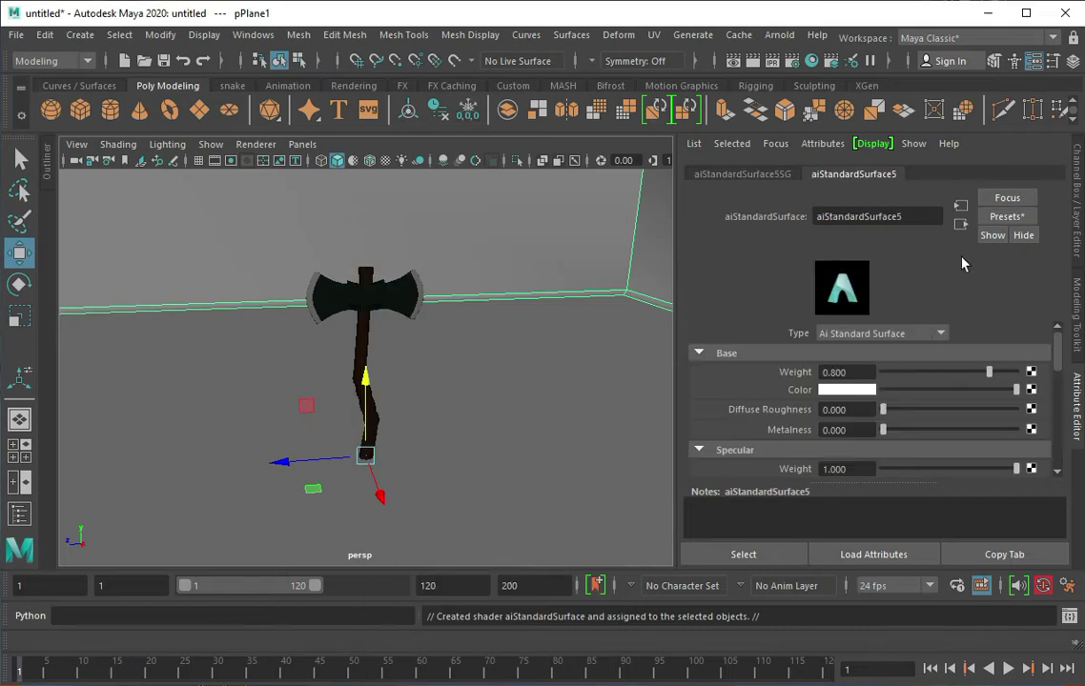
click(847, 390)
click(801, 363)
- Select the axe with the rotate tool and show the render resolution frame
alt+drag(446, 334, 400, 303)
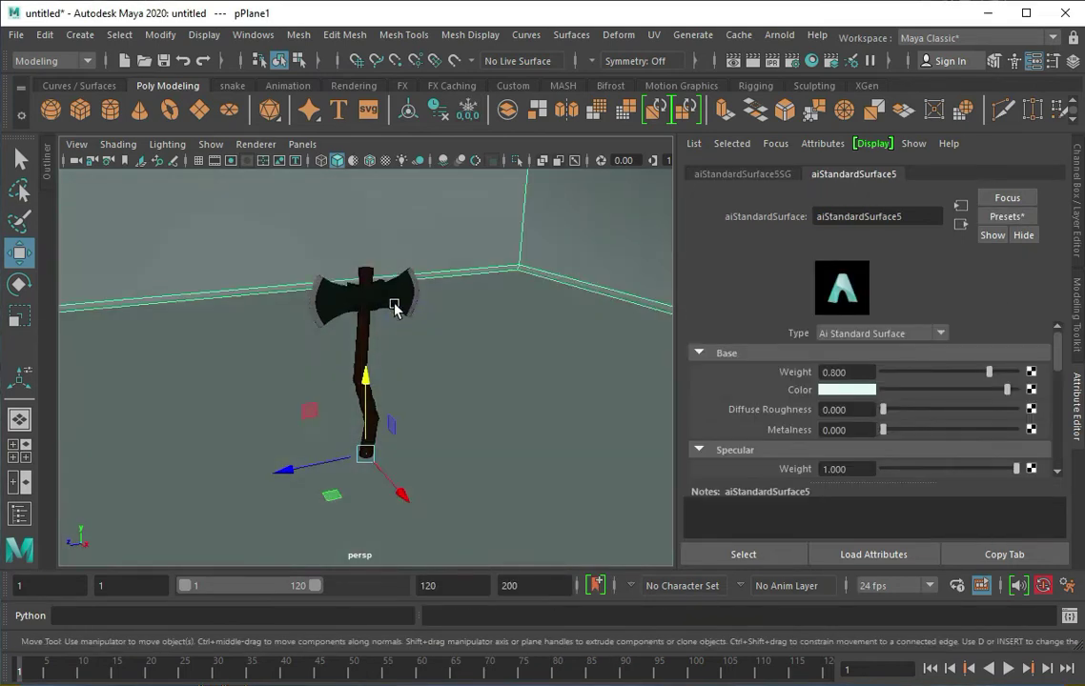
click(399, 303)
key(e)
click(230, 160)
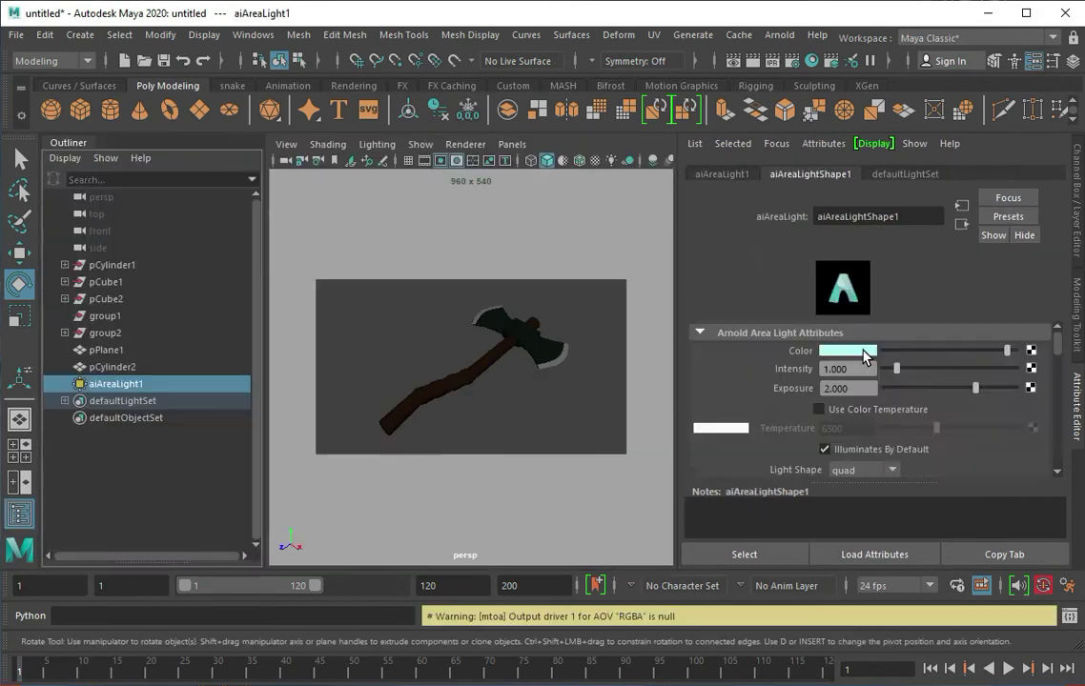
- Raise aiAreaLight1 exposure to 2.0 and launch an Arnold IPR render in Render View
click(847, 351)
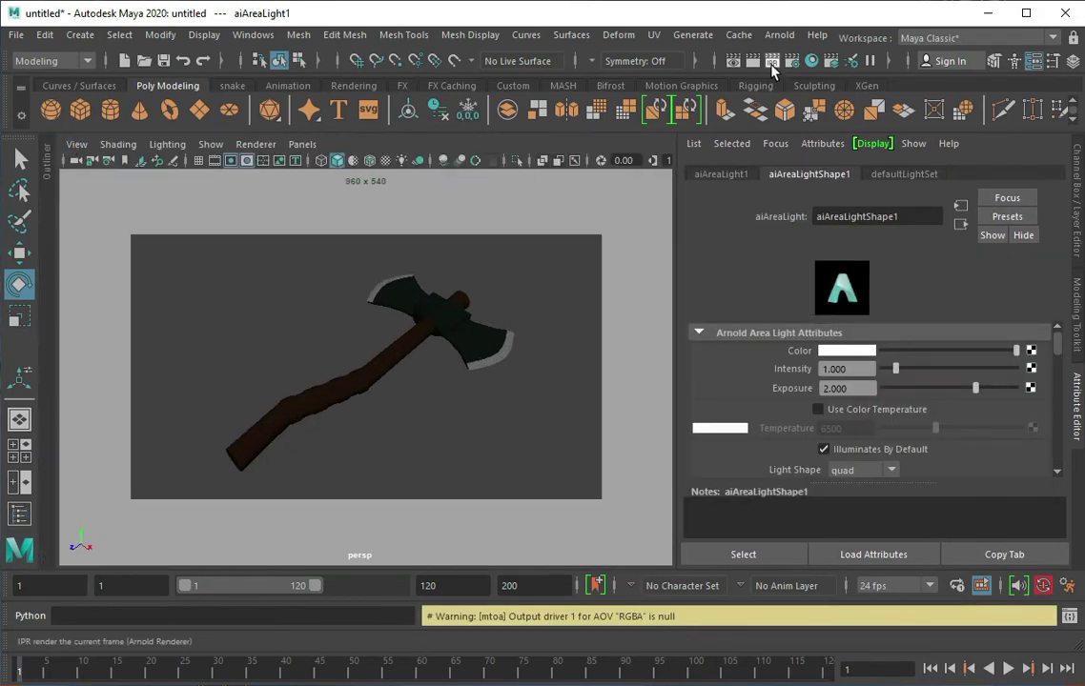
click(772, 65)
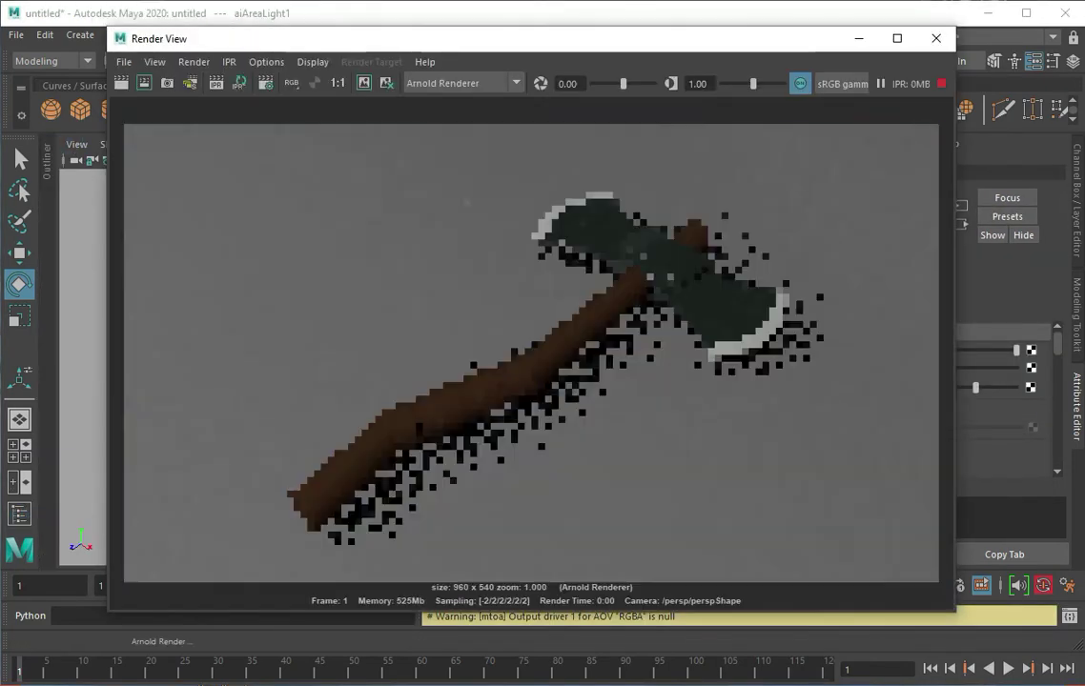